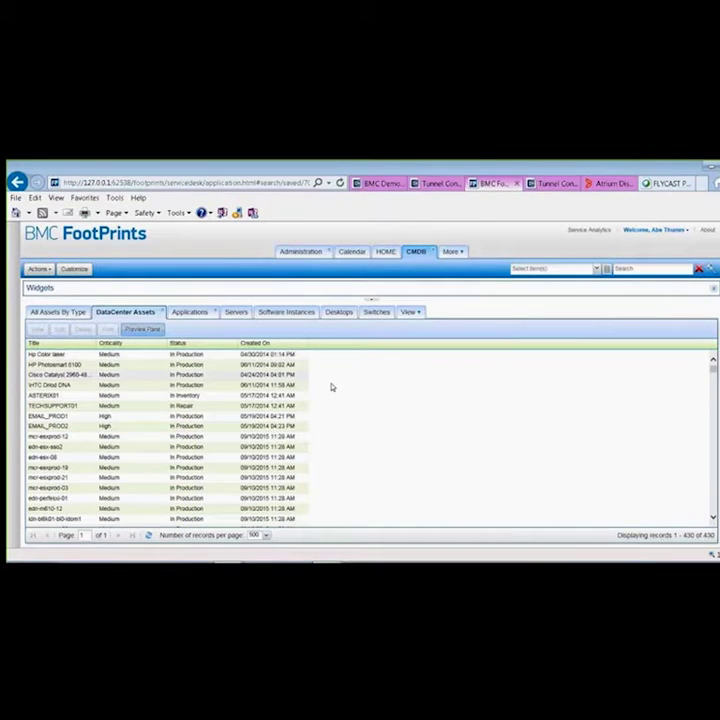
# - Switch to the running slideshow and bring back the last viewed slide, about mapping dependencies of services to infrastructure
pyautogui.hotkey('alt', 'Tab')
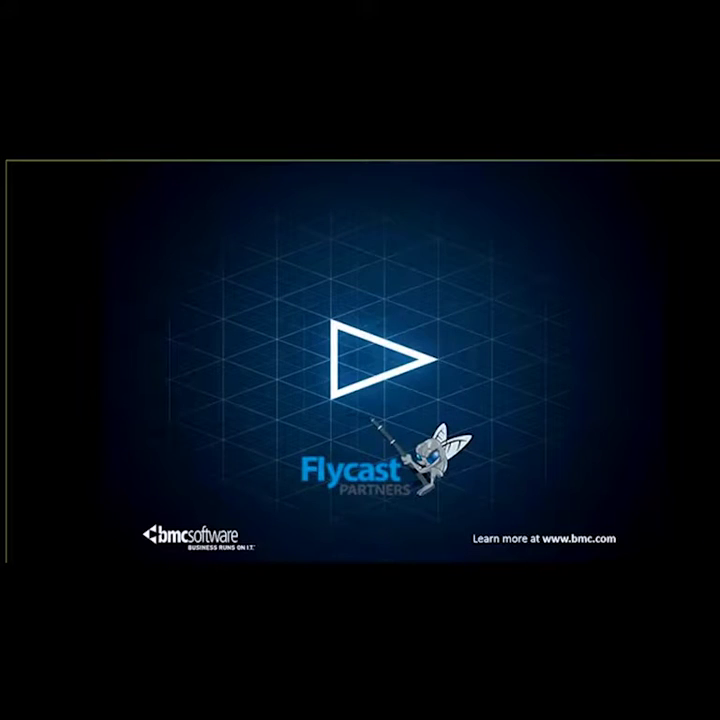
pyautogui.rightClick(290, 364)
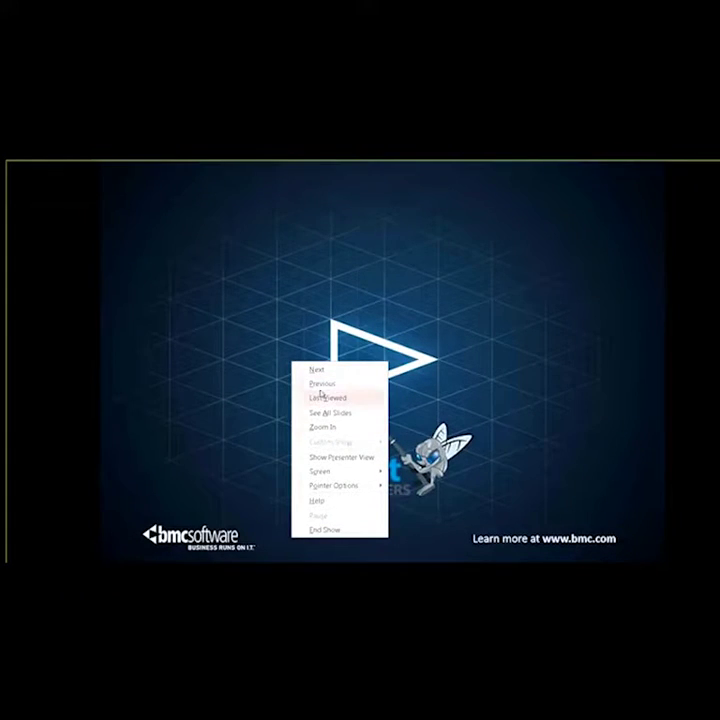
pyautogui.click(322, 397)
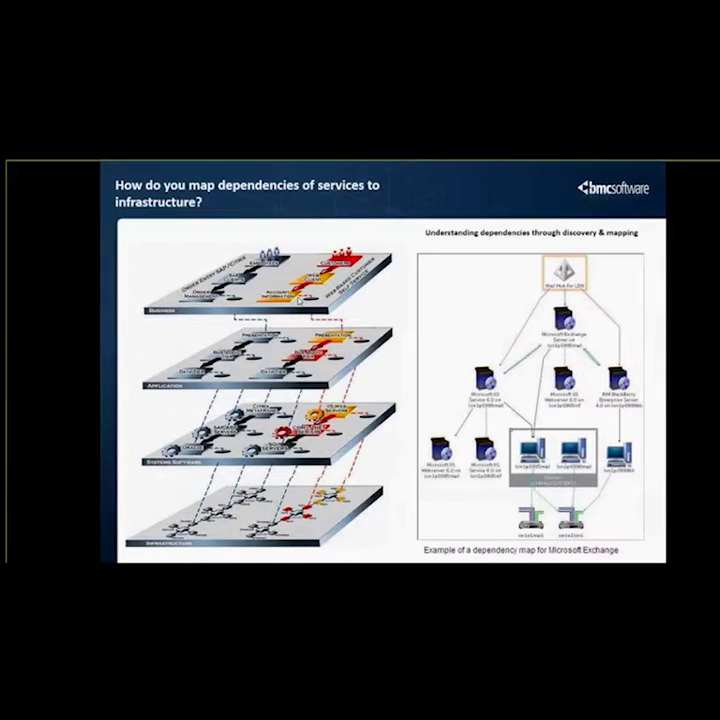
# - Return to BMC FootPrints and review the CMDB's servers, software instances and applications, selecting the Exchange-Prod application
pyautogui.hotkey('alt', 'Tab')
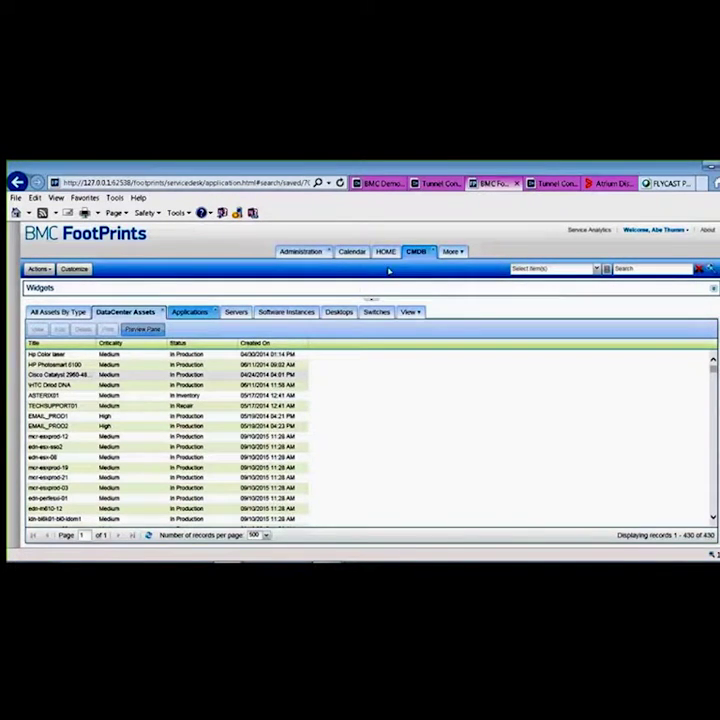
pyautogui.click(238, 314)
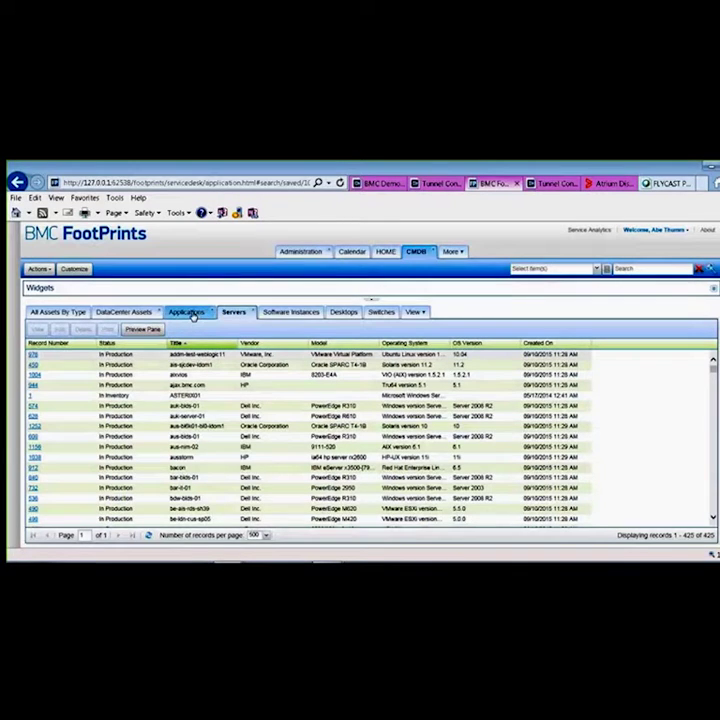
pyautogui.click(283, 314)
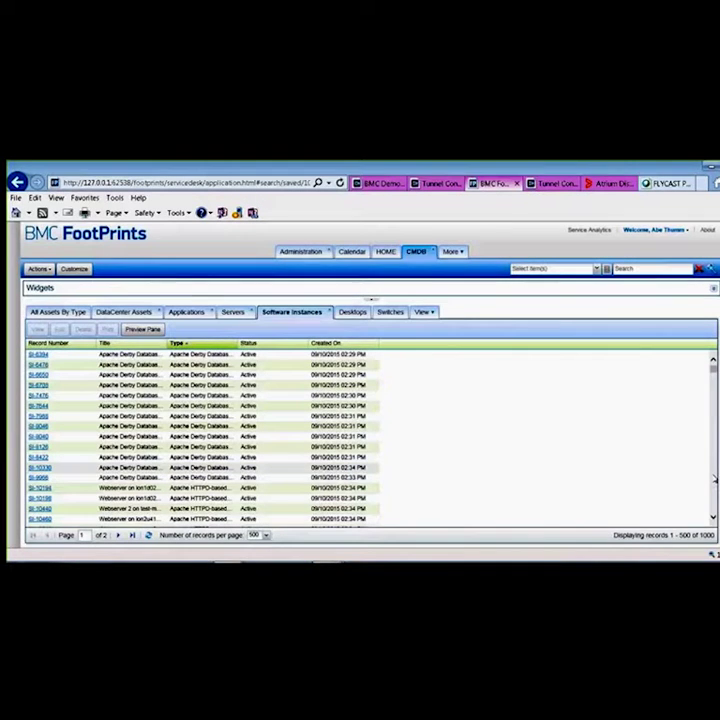
pyautogui.scroll(-5, 714, 479)
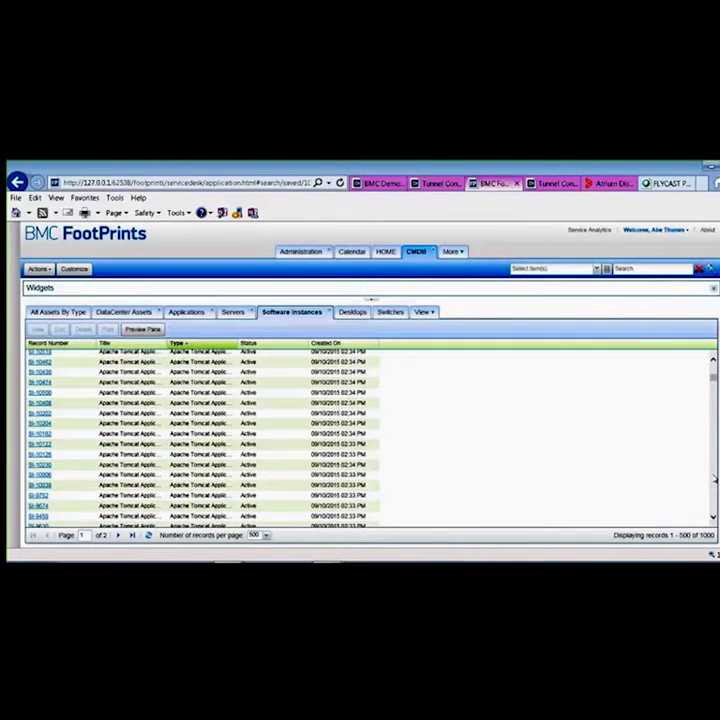
pyautogui.scroll(-5, 714, 480)
pyautogui.scroll(-10, 714, 484)
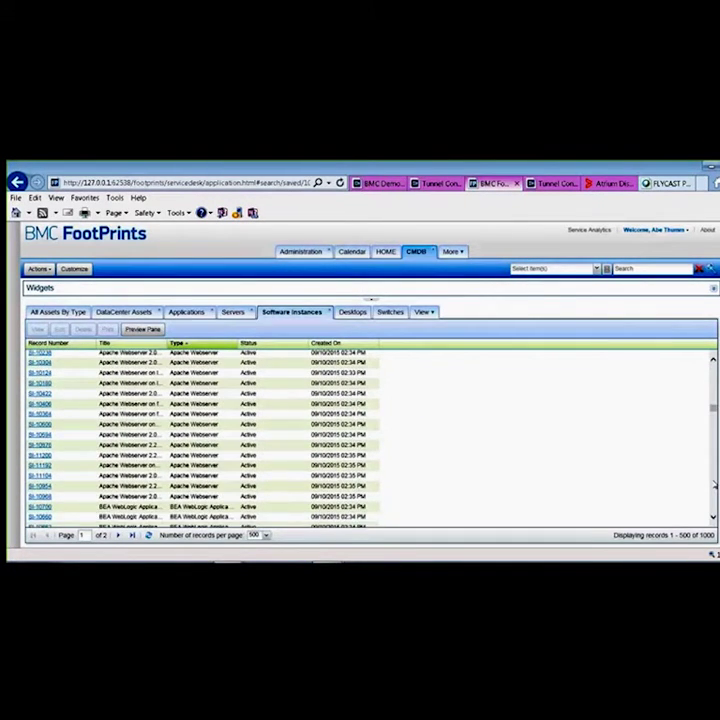
pyautogui.scroll(-5, 714, 484)
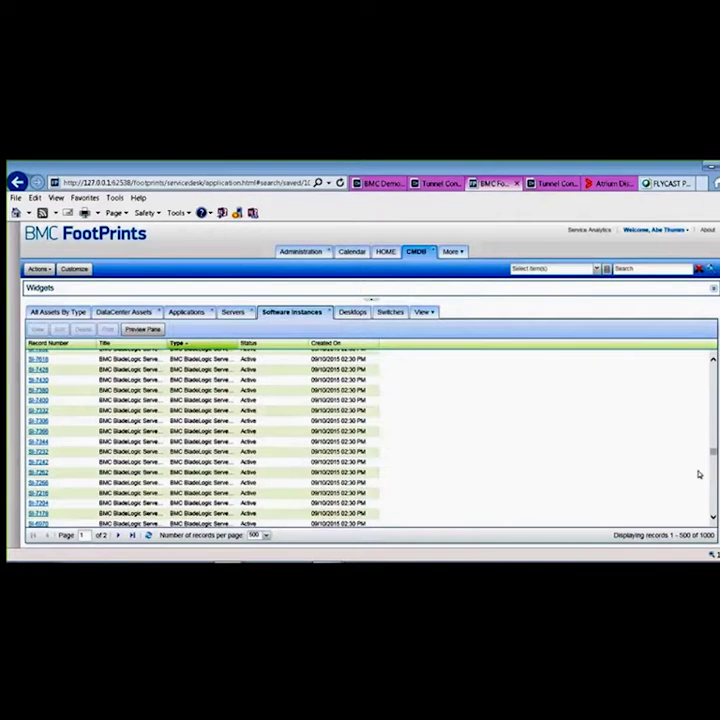
pyautogui.click(190, 316)
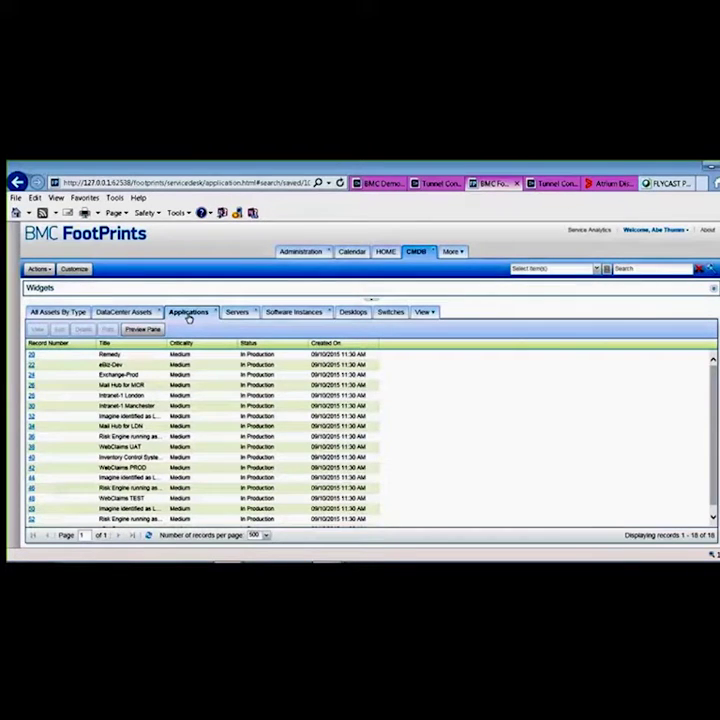
pyautogui.click(104, 374)
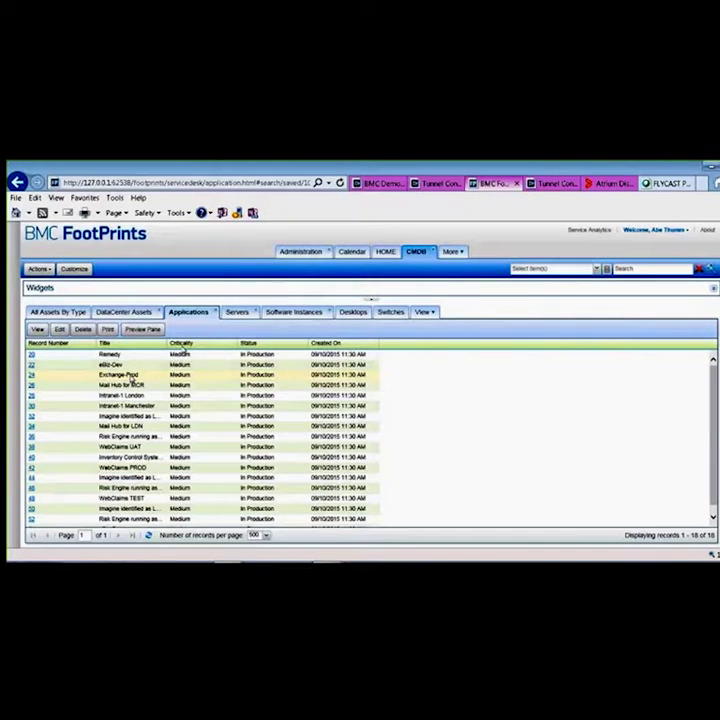
# - Create a new change request with the short description "Improve Performance of Exchange environment" and the change type Normal
pyautogui.click(384, 254)
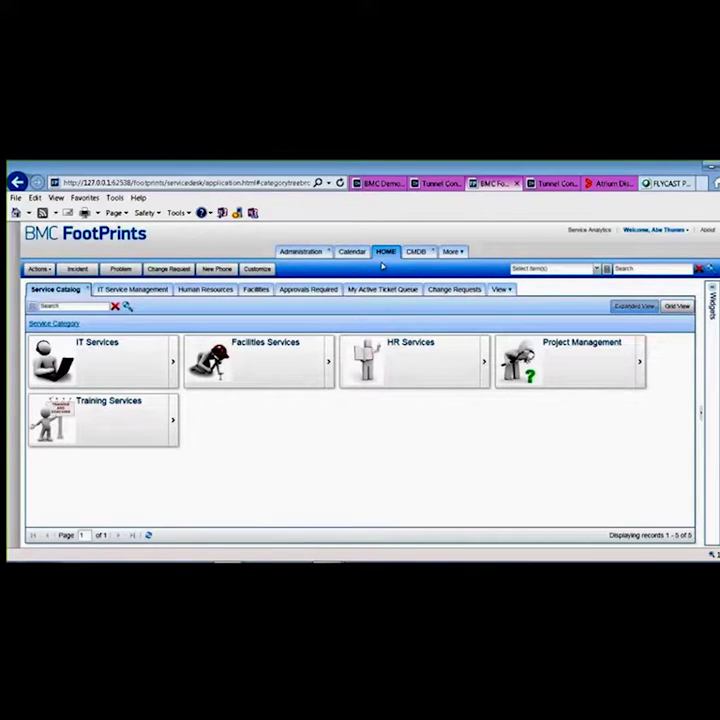
pyautogui.click(168, 269)
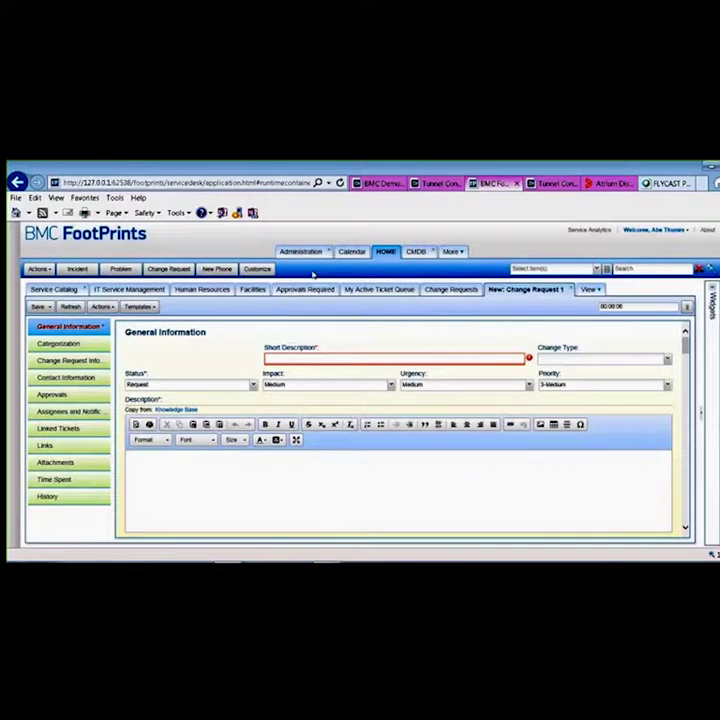
pyautogui.click(328, 357)
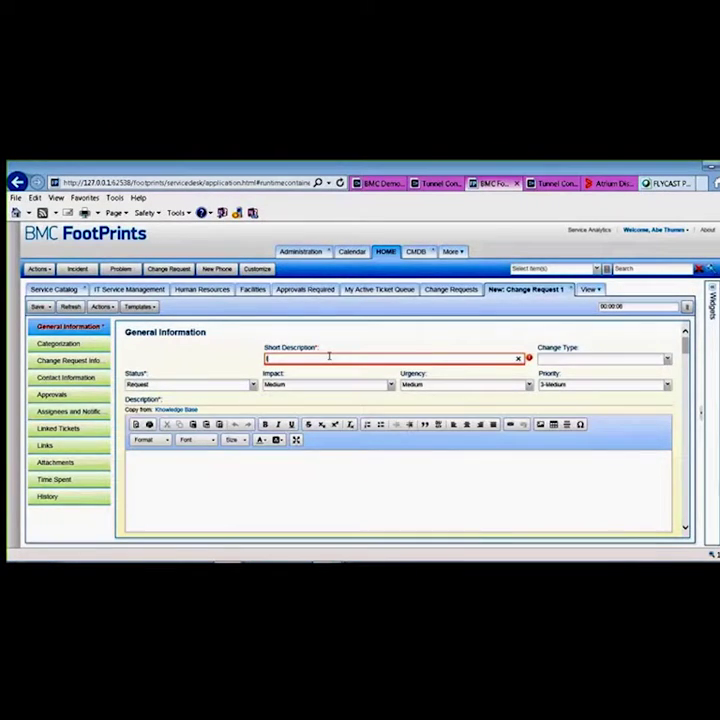
pyautogui.write('Improve')
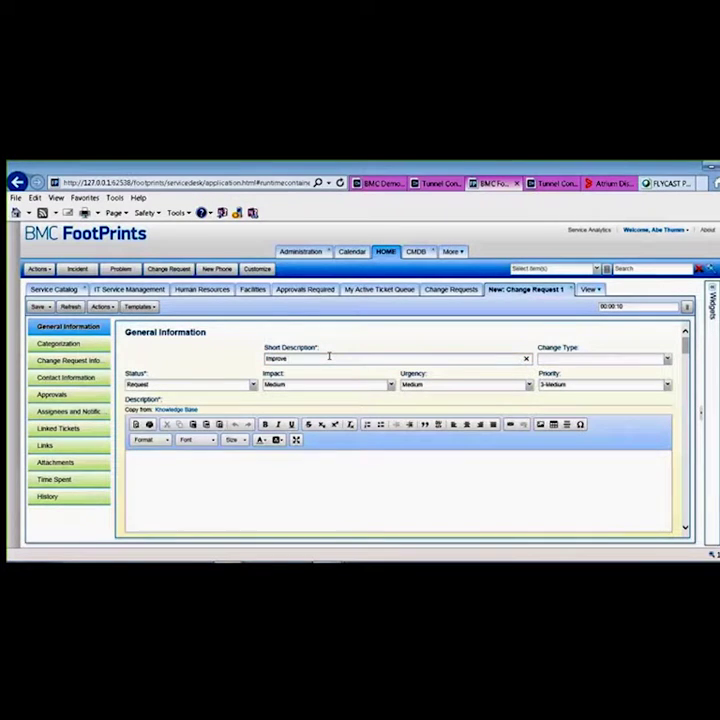
pyautogui.write(' Performance of Exchange environment')
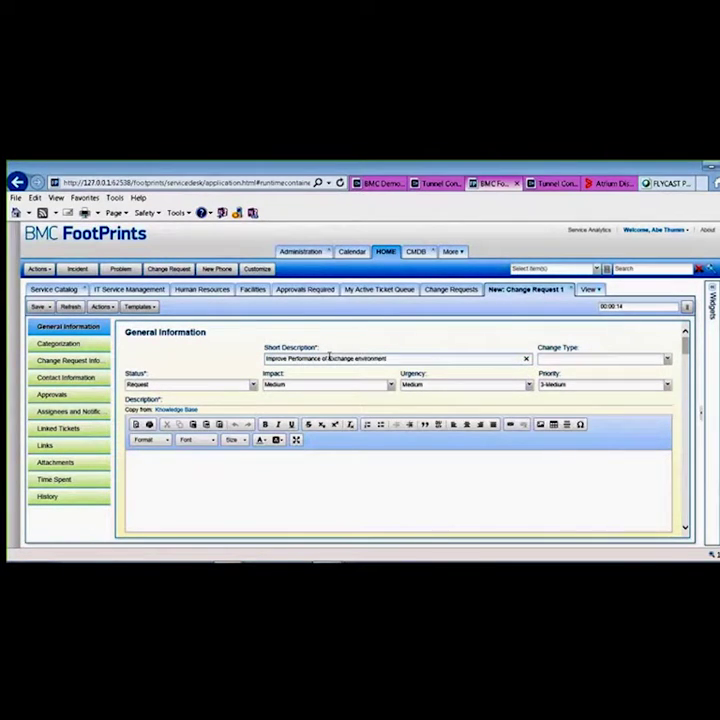
pyautogui.press('Tab')
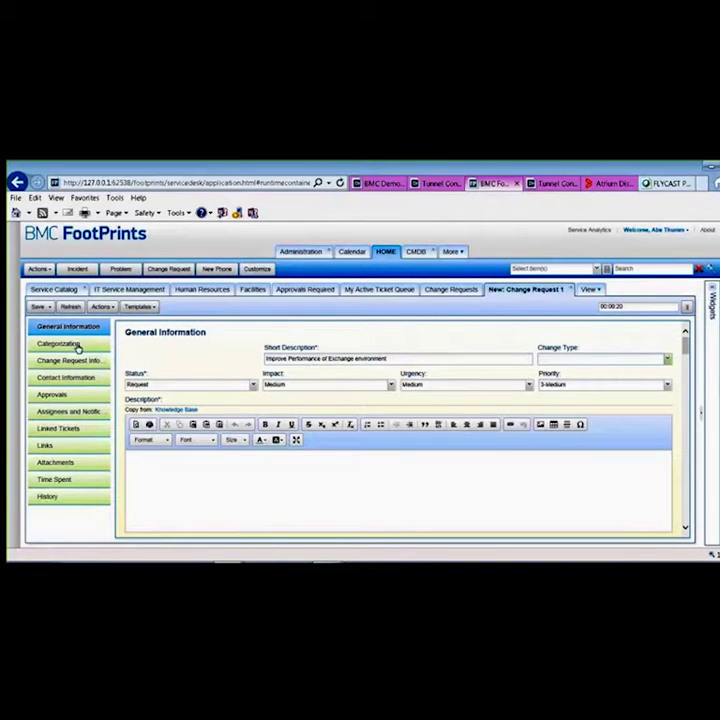
pyautogui.click(668, 360)
pyautogui.click(550, 388)
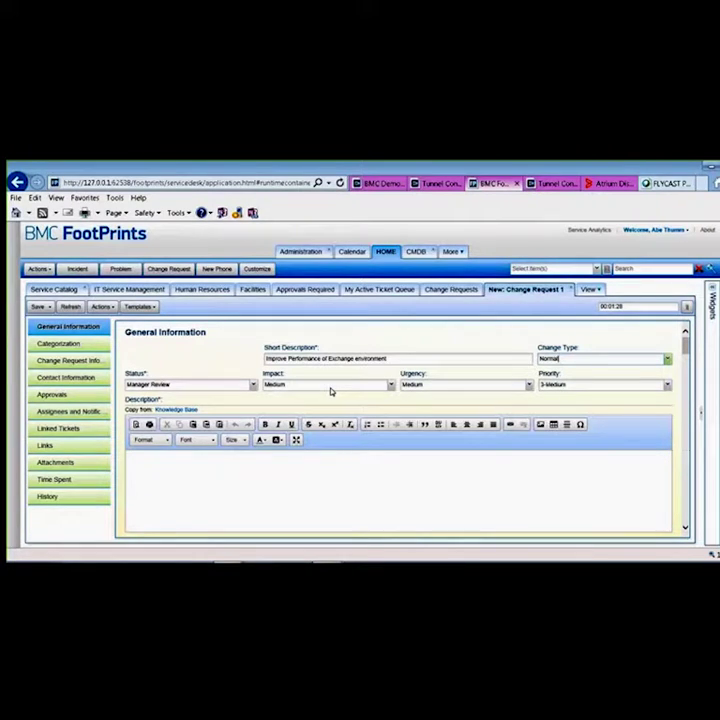
# - Link the Email service from the service portfolio to the new change request
pyautogui.click(91, 450)
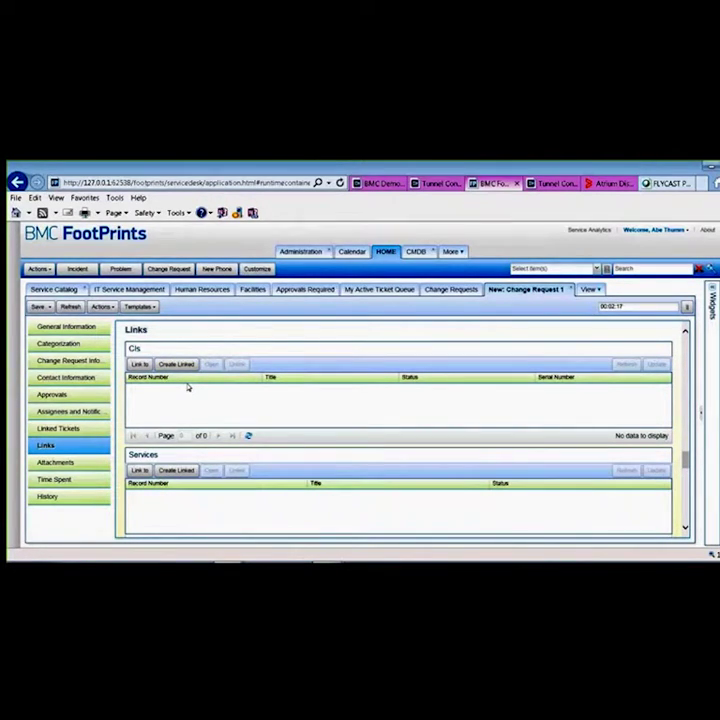
pyautogui.click(146, 474)
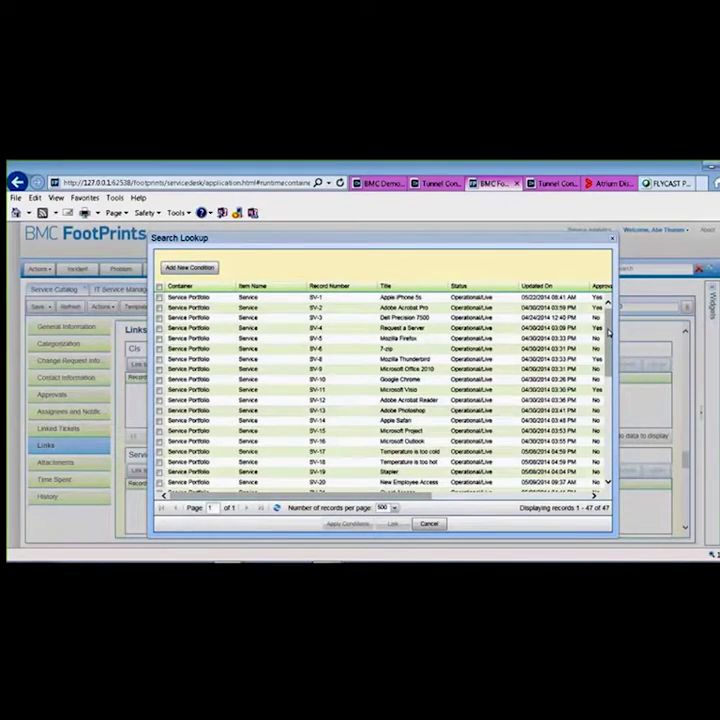
pyautogui.moveTo(607, 333); pyautogui.dragTo(607, 366)
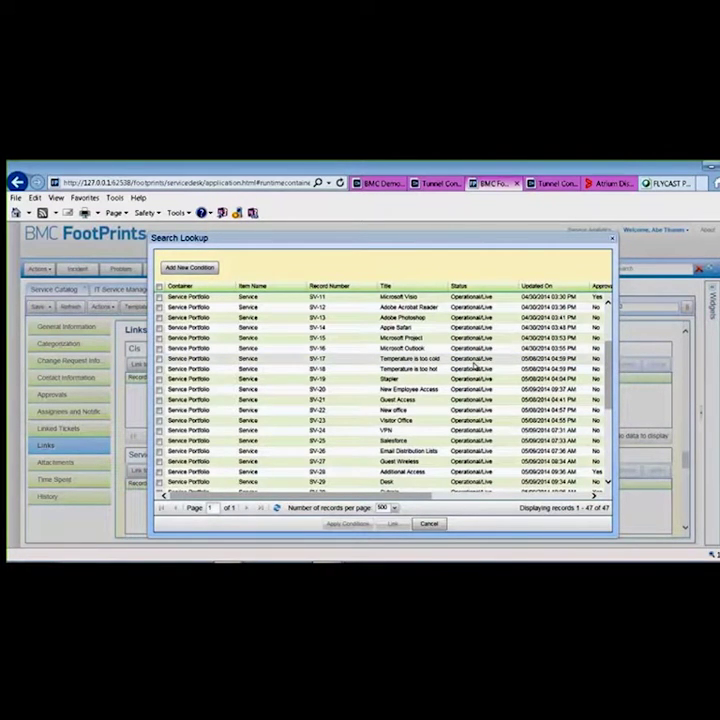
pyautogui.scroll(-5, 368, 428)
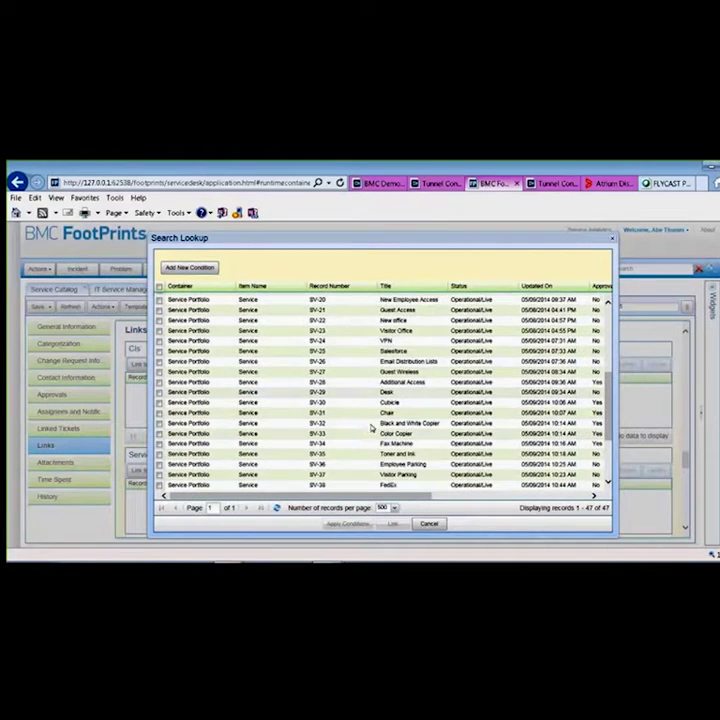
pyautogui.scroll(-2, 376, 433)
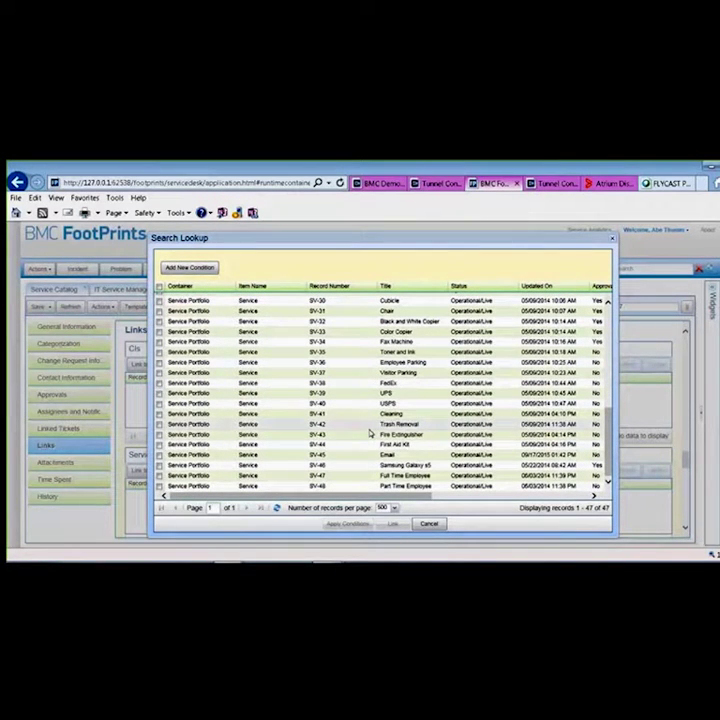
pyautogui.click(160, 455)
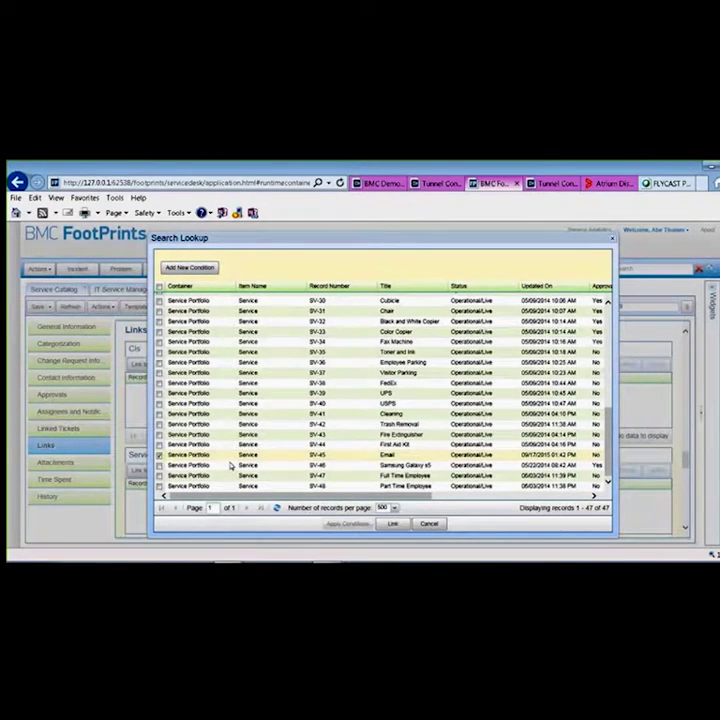
pyautogui.click(392, 526)
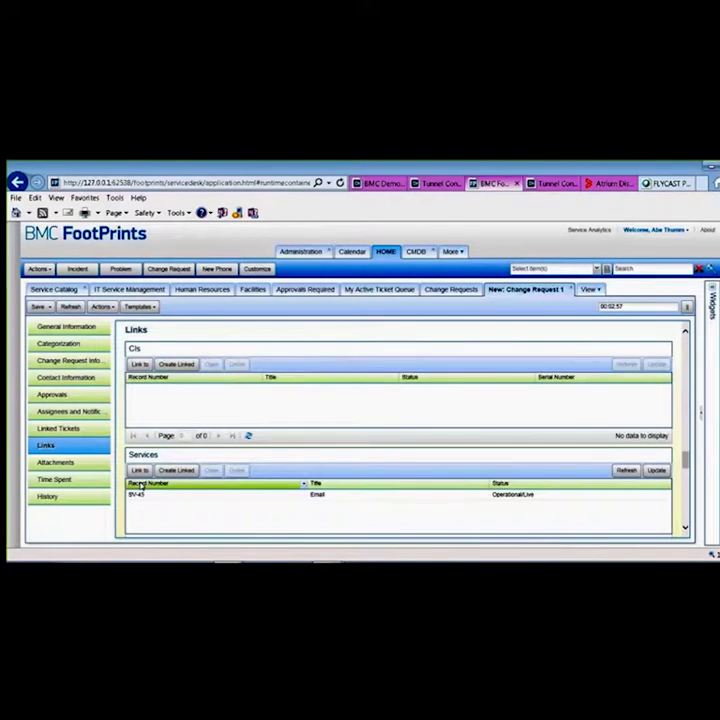
# - Open the linked Email service and review the related items in its impact analysis
pyautogui.click(165, 497)
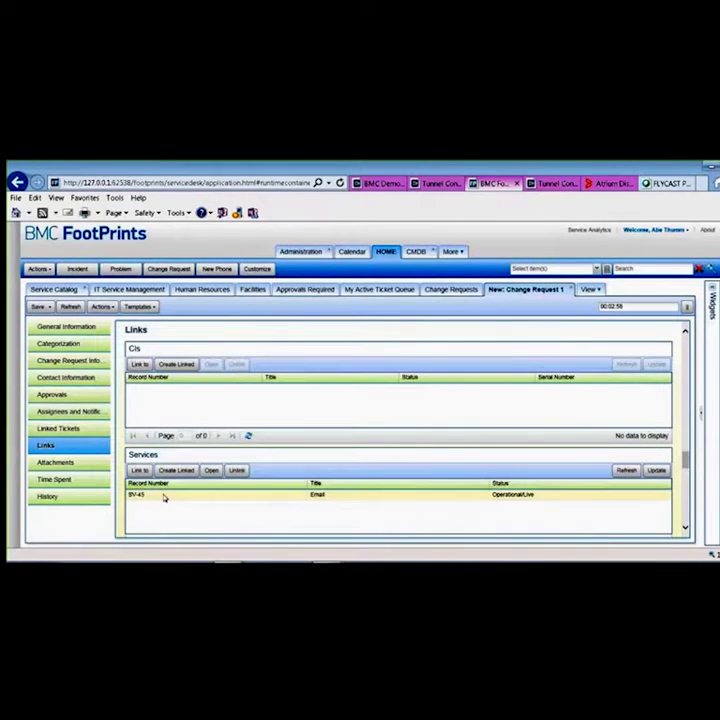
pyautogui.click(212, 472)
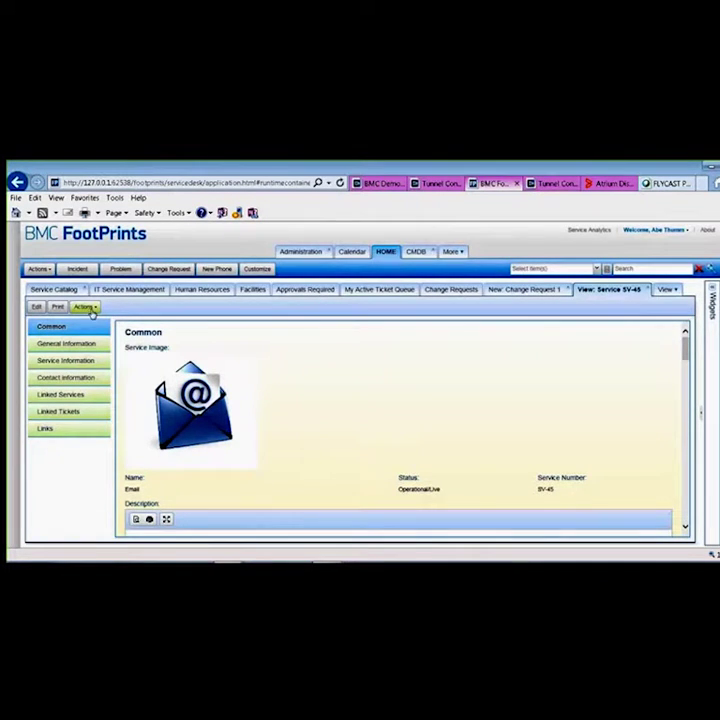
pyautogui.click(85, 307)
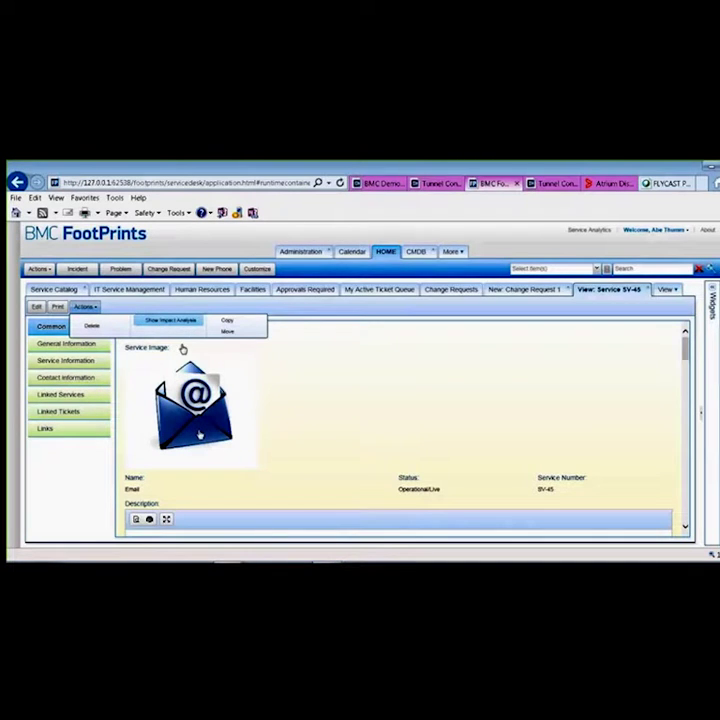
pyautogui.press('Return')
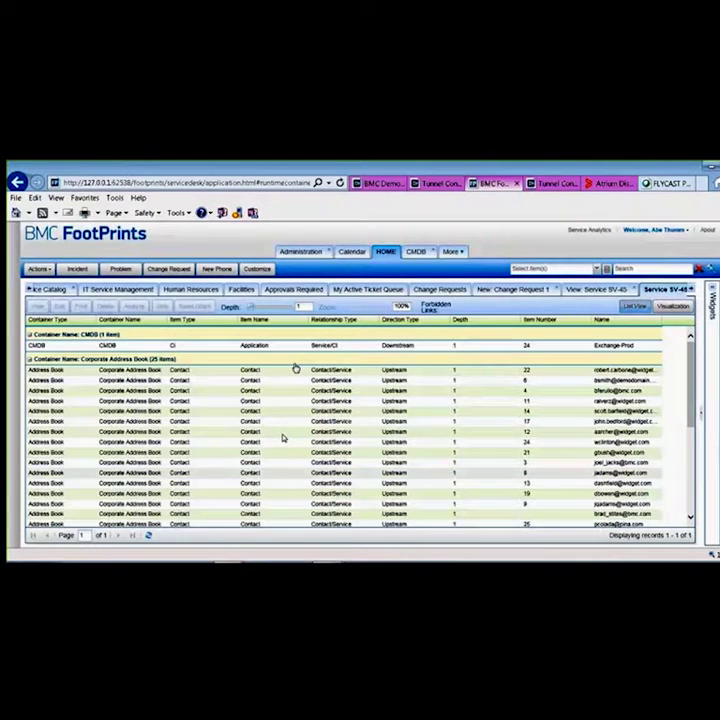
pyautogui.scroll(-5, 692, 388)
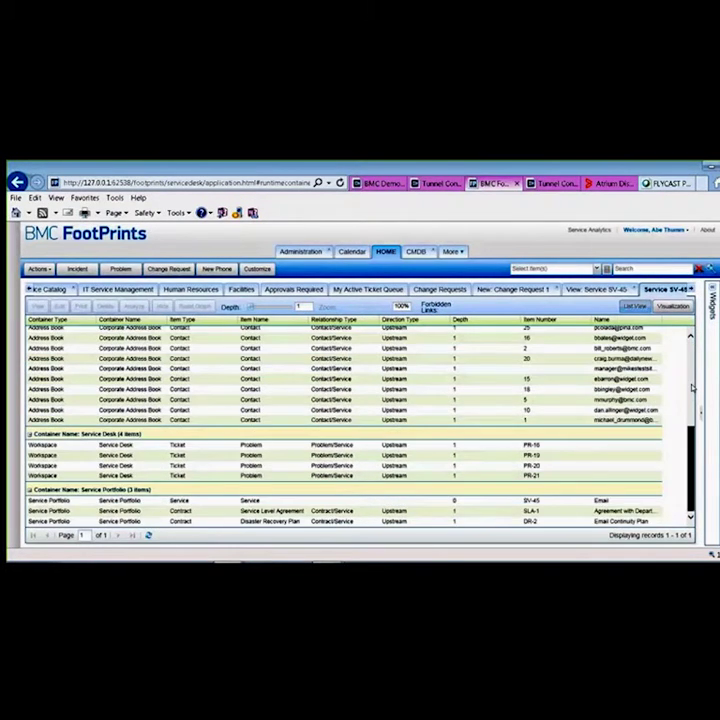
pyautogui.scroll(5, 692, 388)
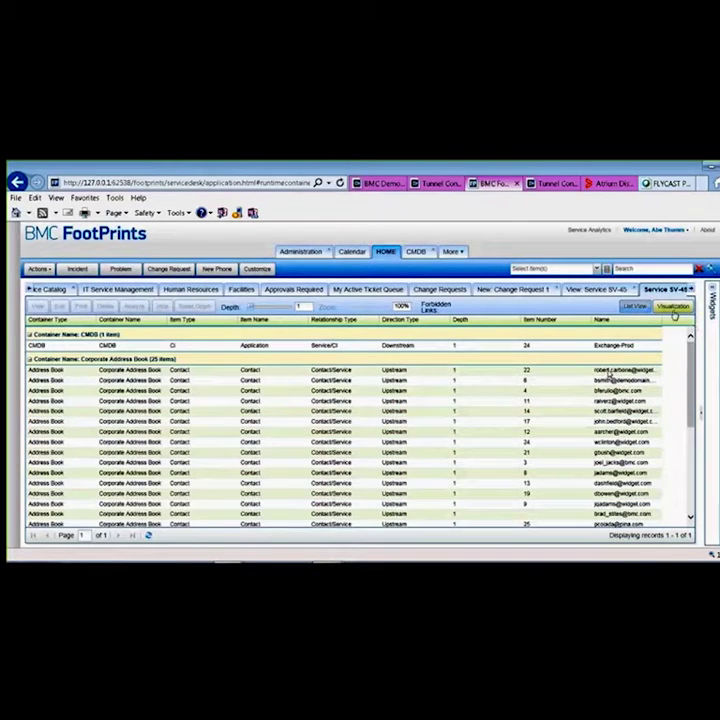
# - Visualize the impact analysis as a graph, repositioning the Problem/Service and Contract/Service groups and expanding the Contact/Service group
pyautogui.click(671, 306)
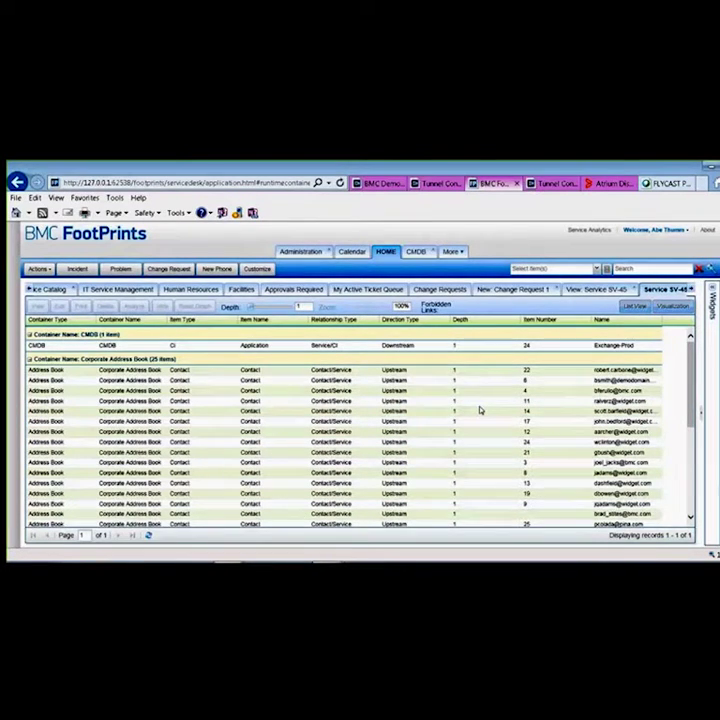
pyautogui.moveTo(318, 342); pyautogui.dragTo(271, 451)
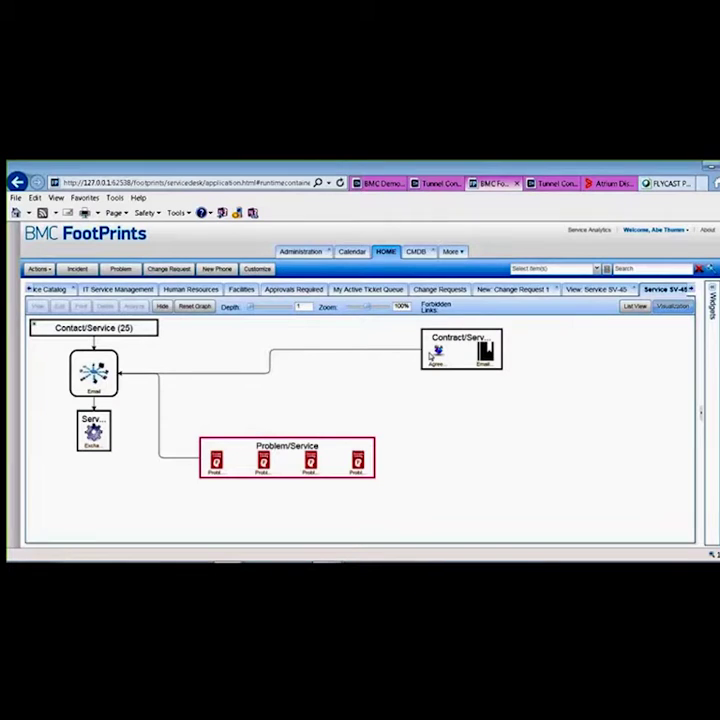
pyautogui.moveTo(447, 336); pyautogui.dragTo(281, 349)
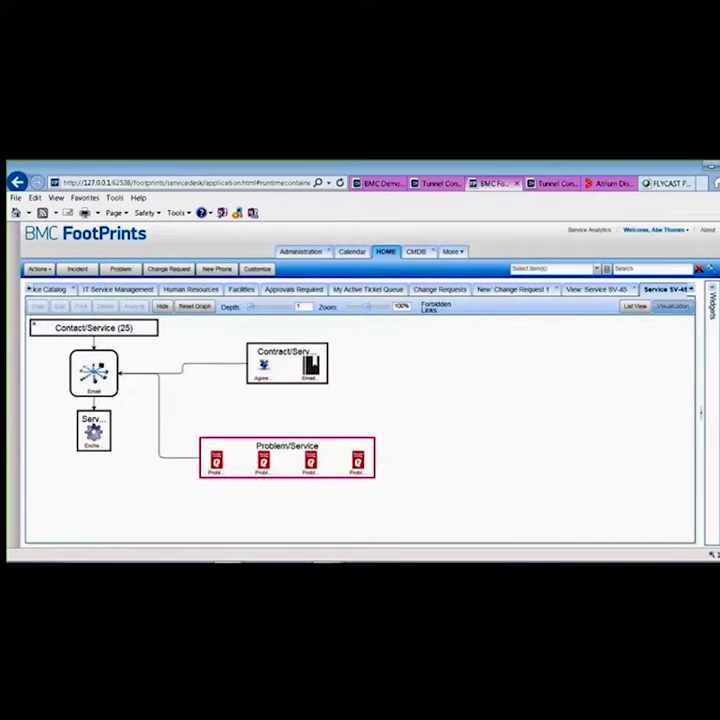
pyautogui.click(36, 327)
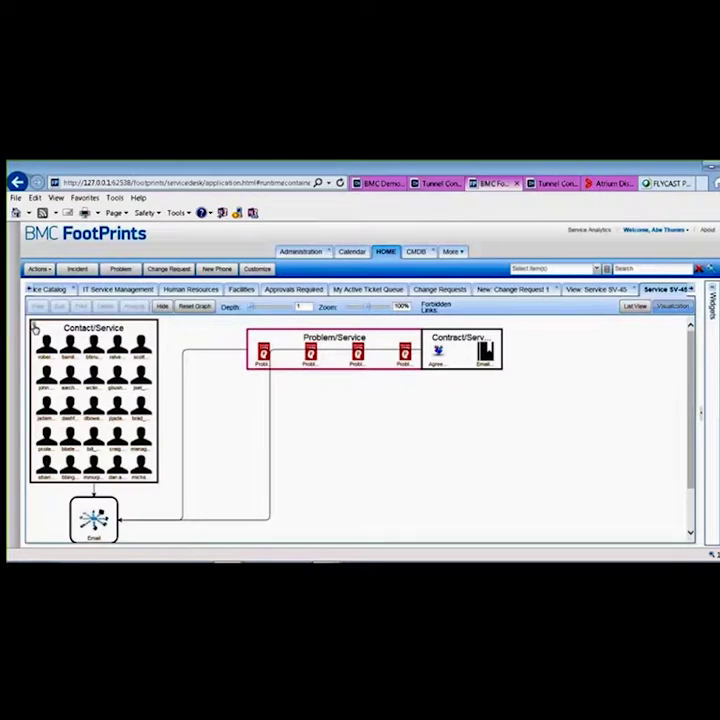
# - Collapse the Contact/Service group and reposition the Problem/Service and Contract/Service groups closer to the Email service
pyautogui.click(35, 328)
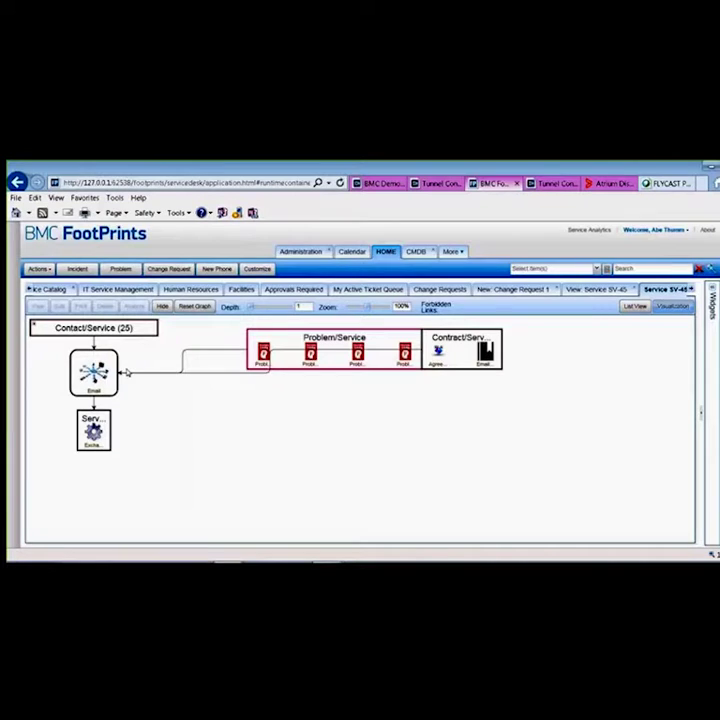
pyautogui.moveTo(300, 345); pyautogui.dragTo(270, 413)
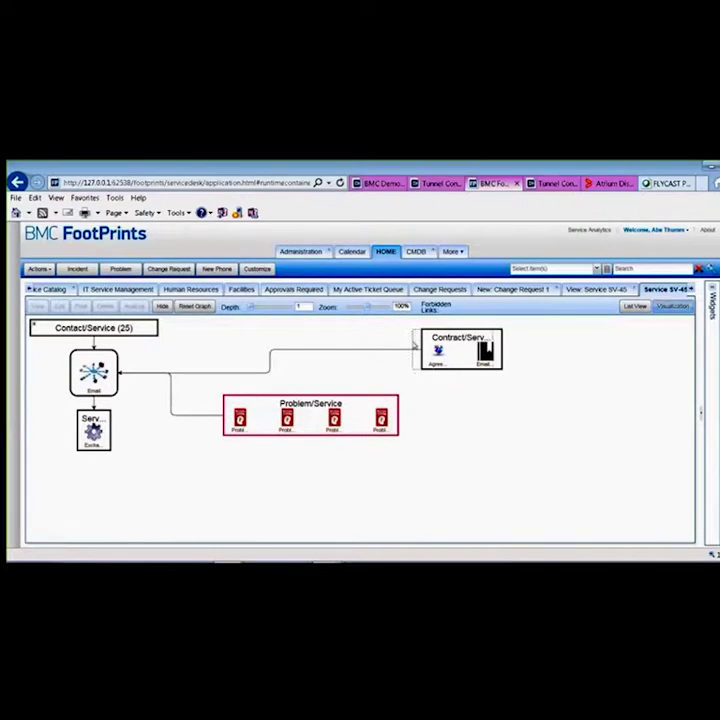
pyautogui.moveTo(449, 341); pyautogui.dragTo(284, 341)
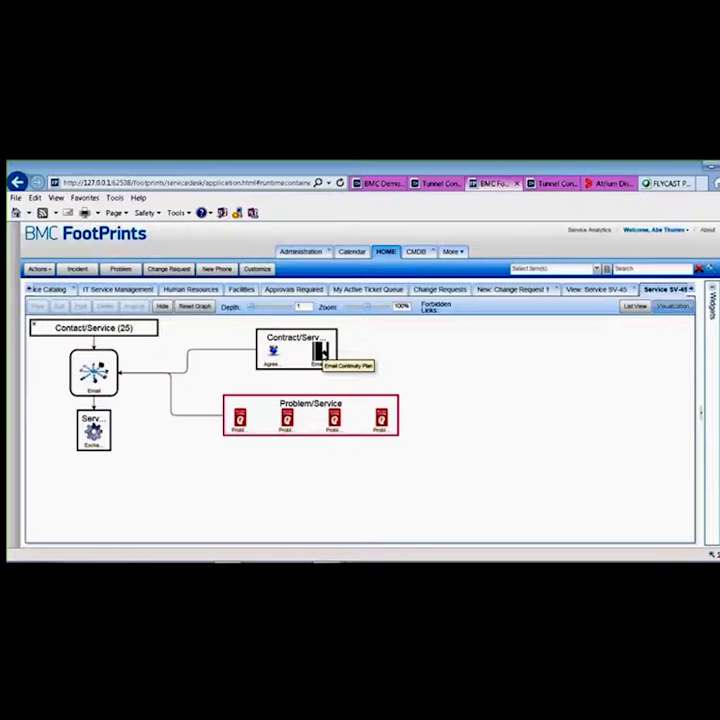
# - Run an impact analysis on the Exchange application linked to the Email service and visualize it as a graph
pyautogui.click(93, 432)
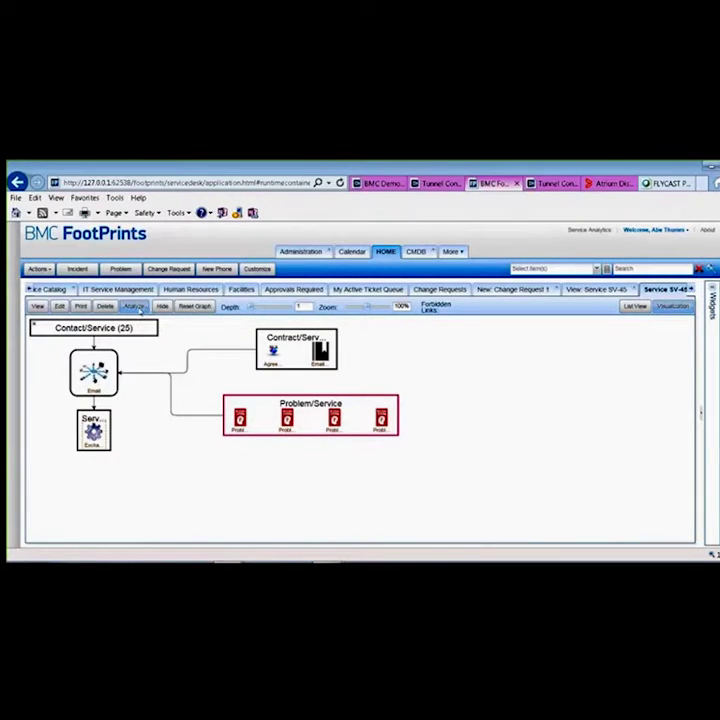
pyautogui.click(140, 308)
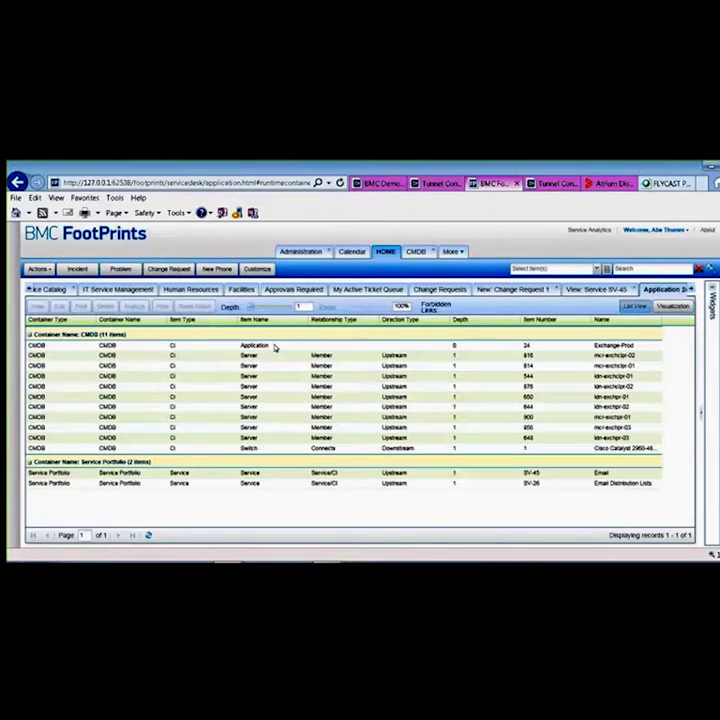
pyautogui.click(673, 306)
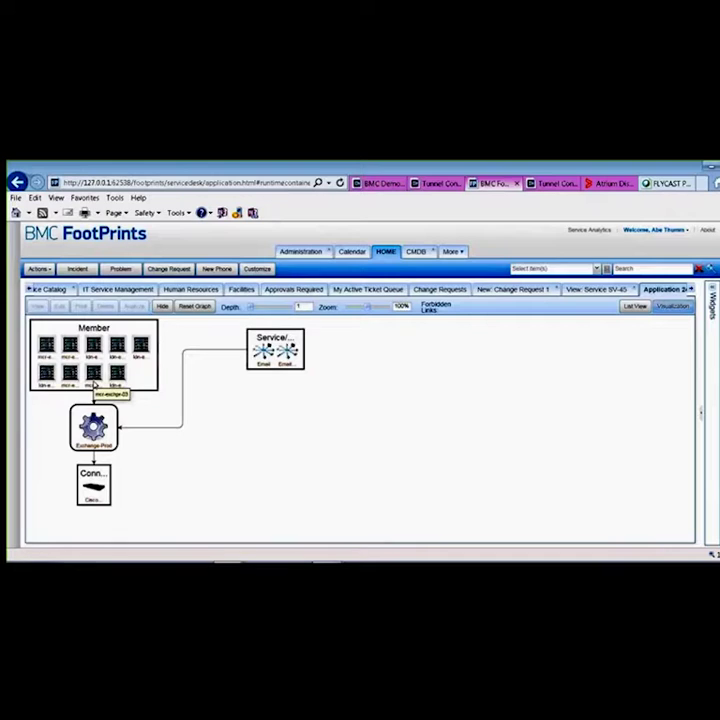
# - Analyze the impact of member server ldn-exchpr-01 and inspect its Application Installed group, collapsing the group after viewing
pyautogui.click(140, 346)
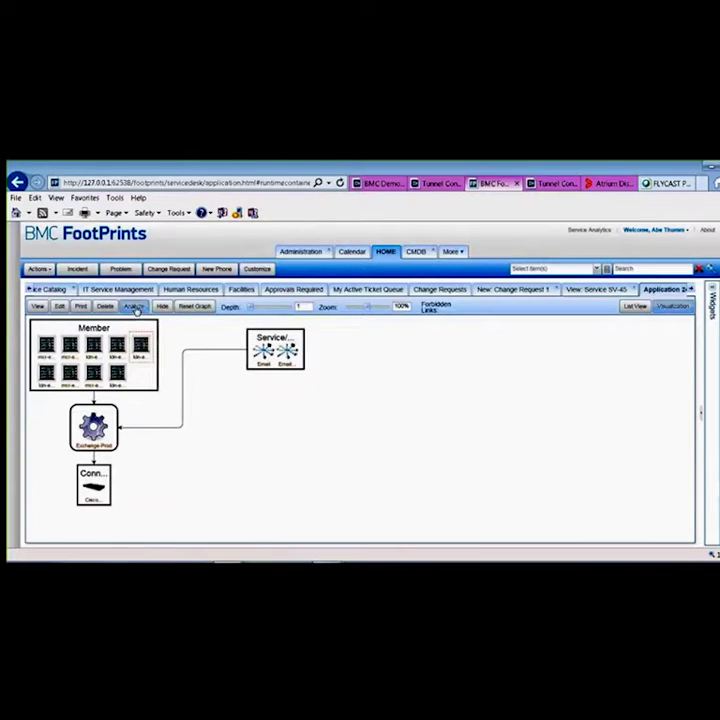
pyautogui.click(134, 307)
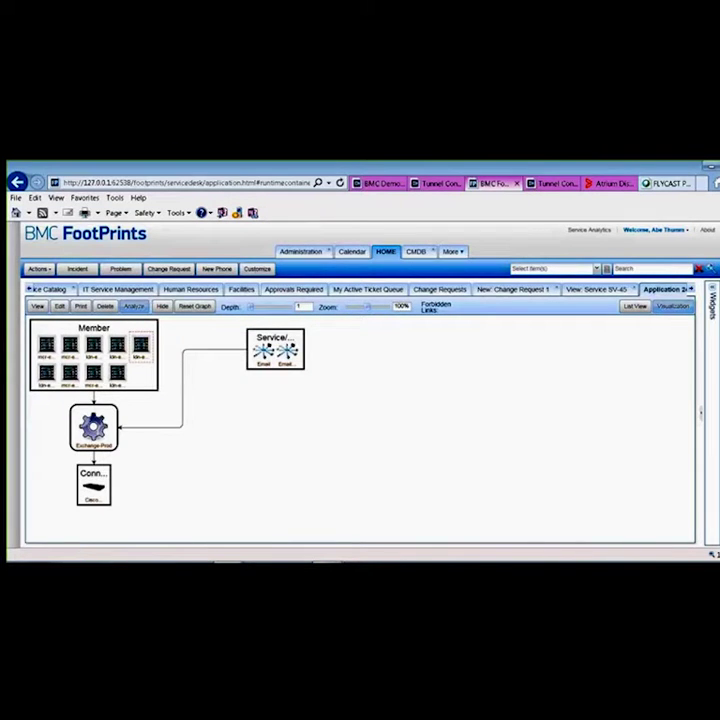
pyautogui.doubleClick(96, 432)
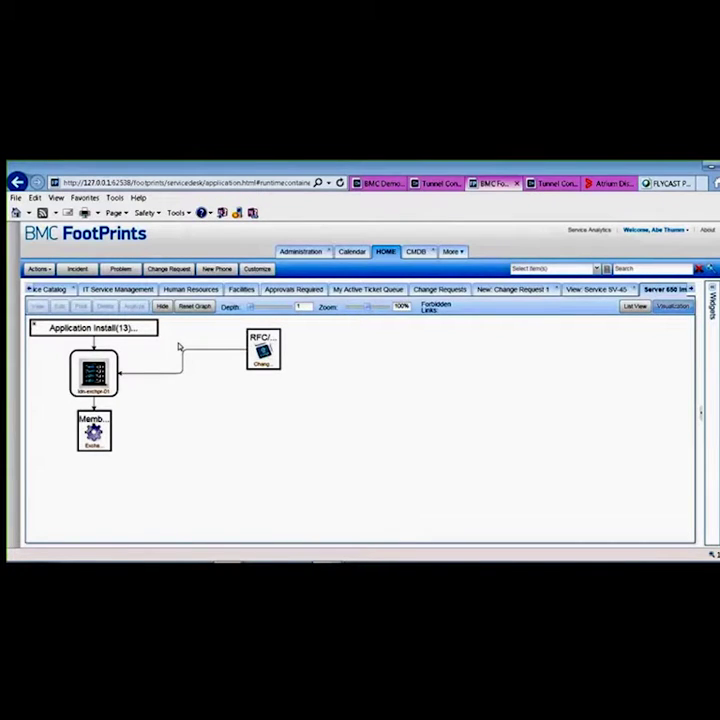
pyautogui.click(33, 324)
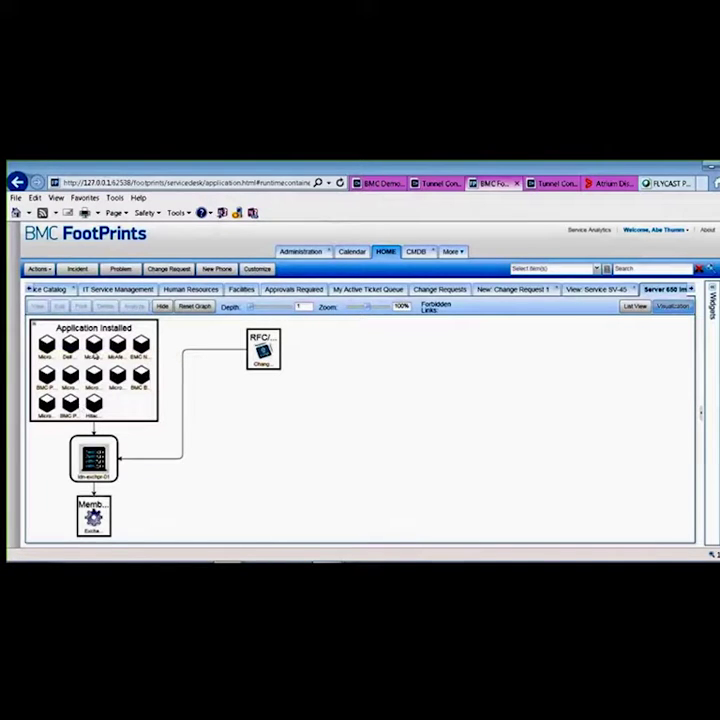
pyautogui.click(35, 327)
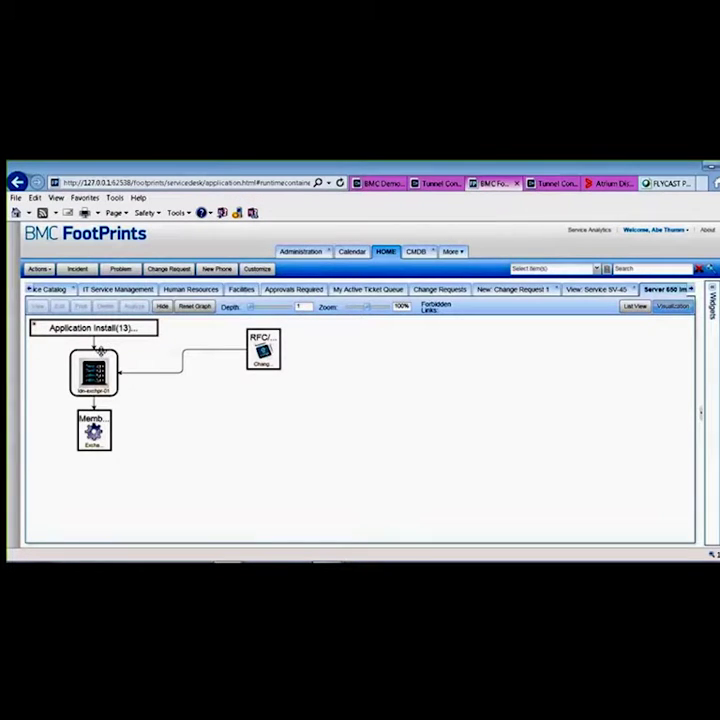
# - Return from the server's impact analysis to the Exchange-Prod application's impact graph
pyautogui.click(600, 291)
pyautogui.click(668, 290)
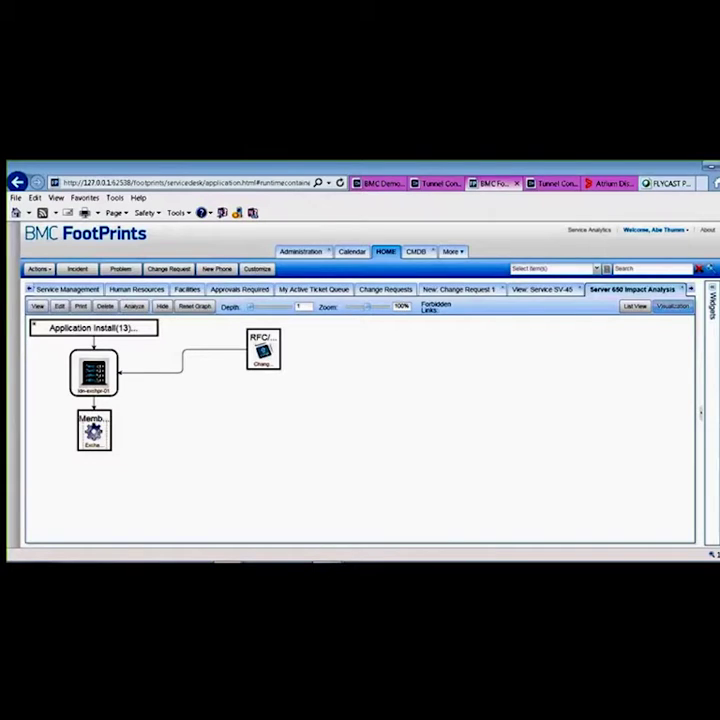
pyautogui.click(158, 330)
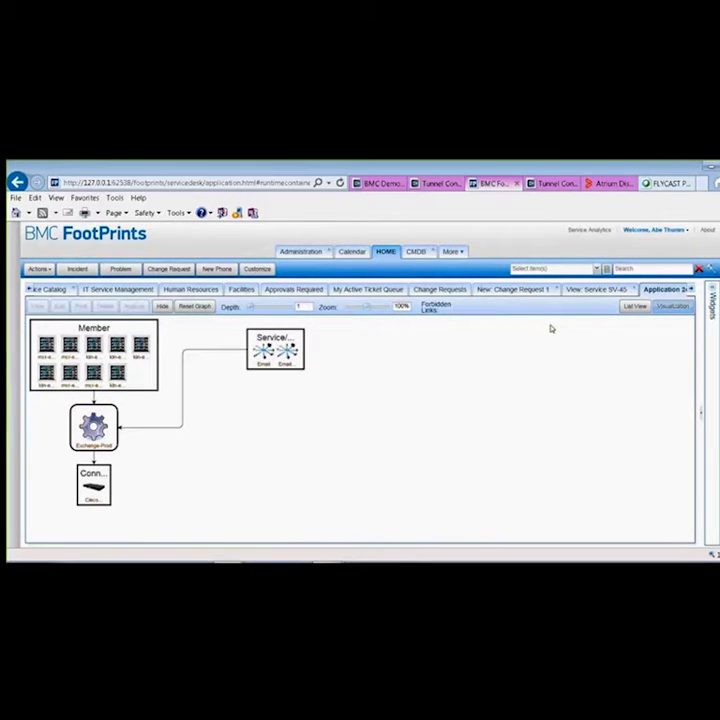
# - Switch to BMC Atrium Discovery & Dependency Mapping and list the application instances from the home dashboard
pyautogui.click(605, 183)
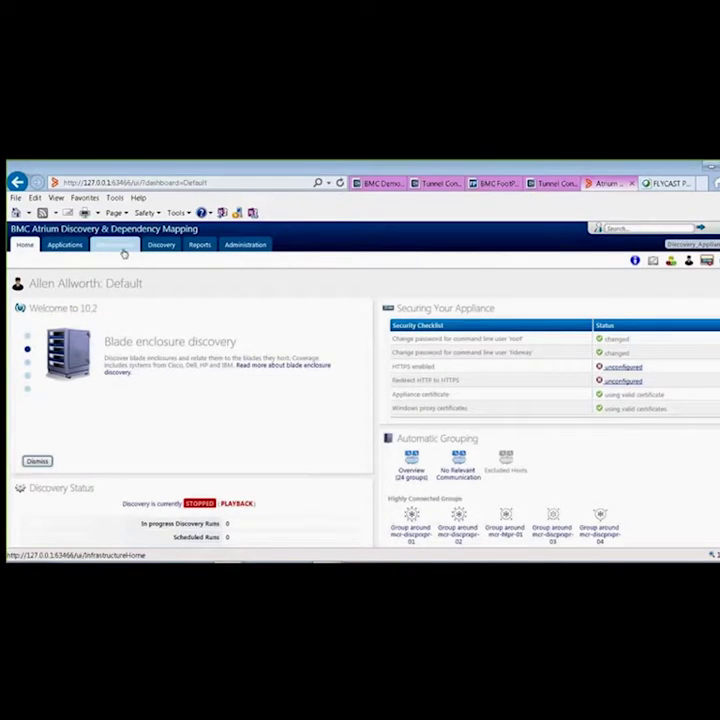
pyautogui.scroll(-5, 430, 487)
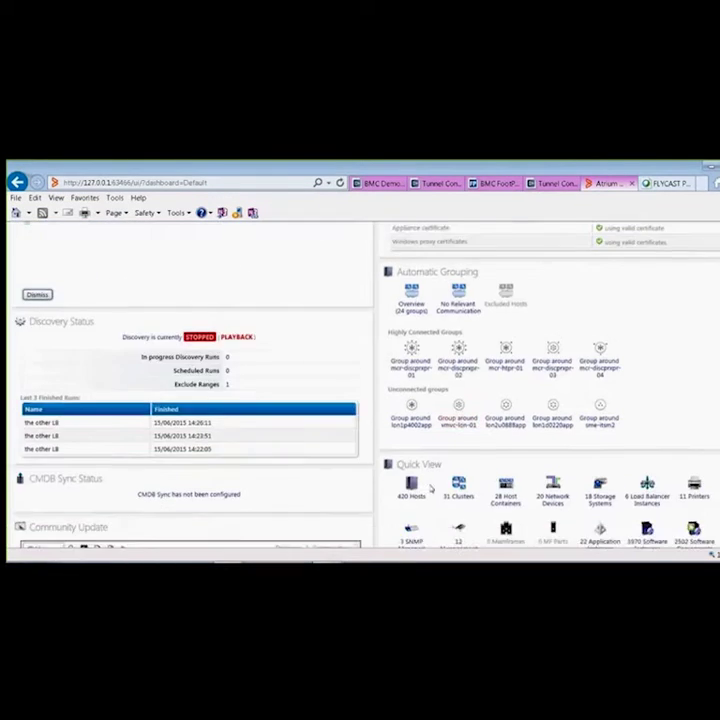
pyautogui.click(600, 403)
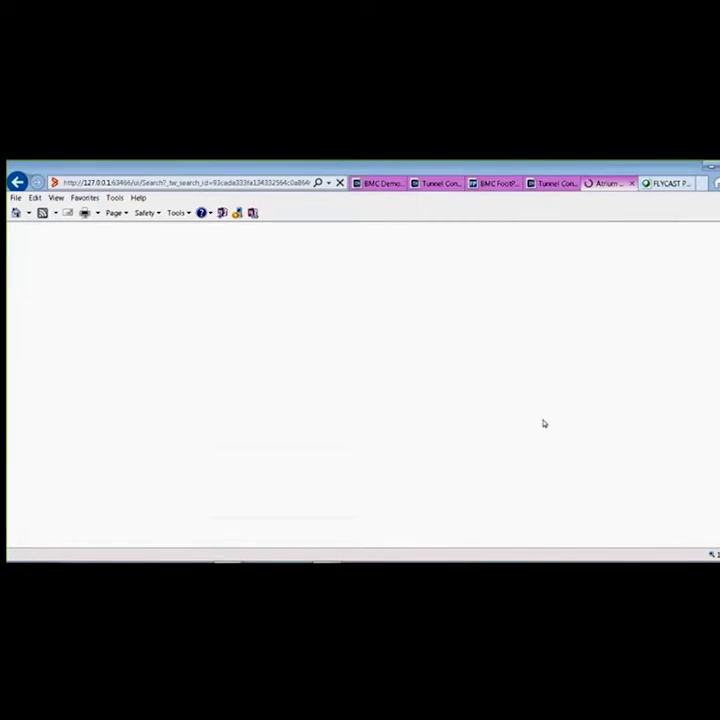
pyautogui.click(494, 186)
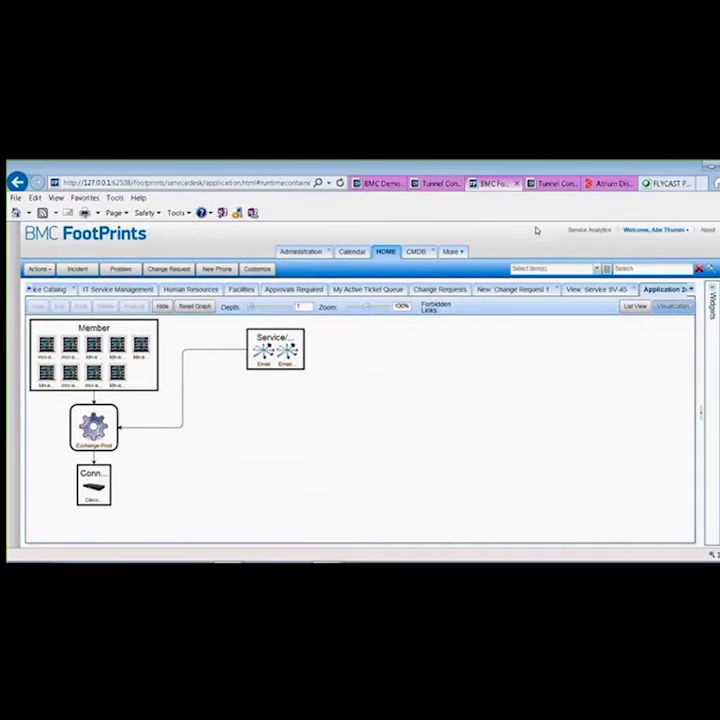
pyautogui.click(607, 183)
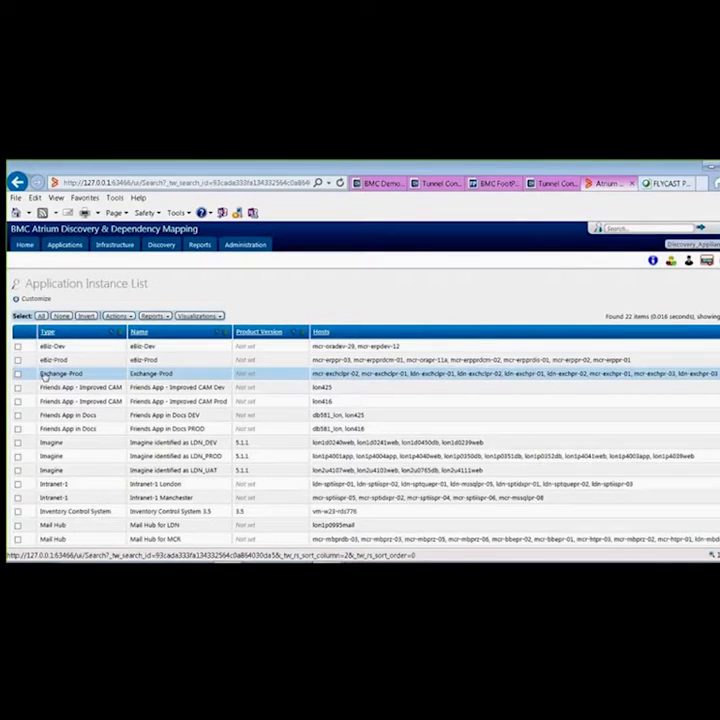
# - Open the Exchange-Prod application instance and examine its functional components, software instances and hosts
pyautogui.click(45, 374)
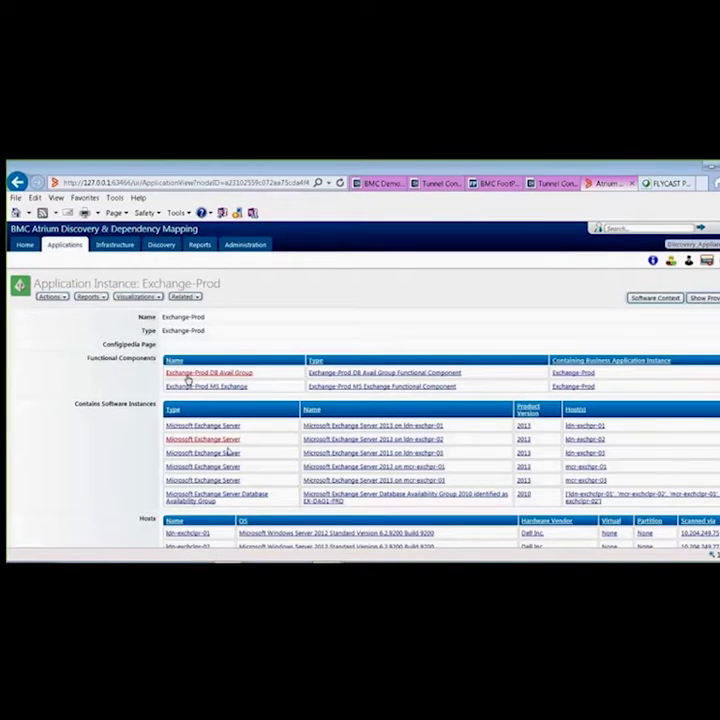
pyautogui.scroll(-3, 230, 453)
pyautogui.scroll(-1, 232, 455)
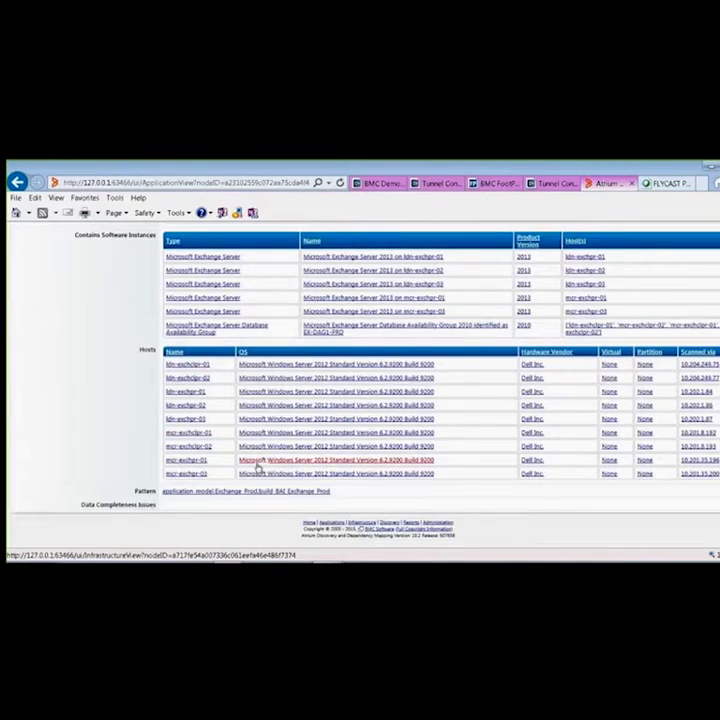
pyautogui.scroll(5, 240, 420)
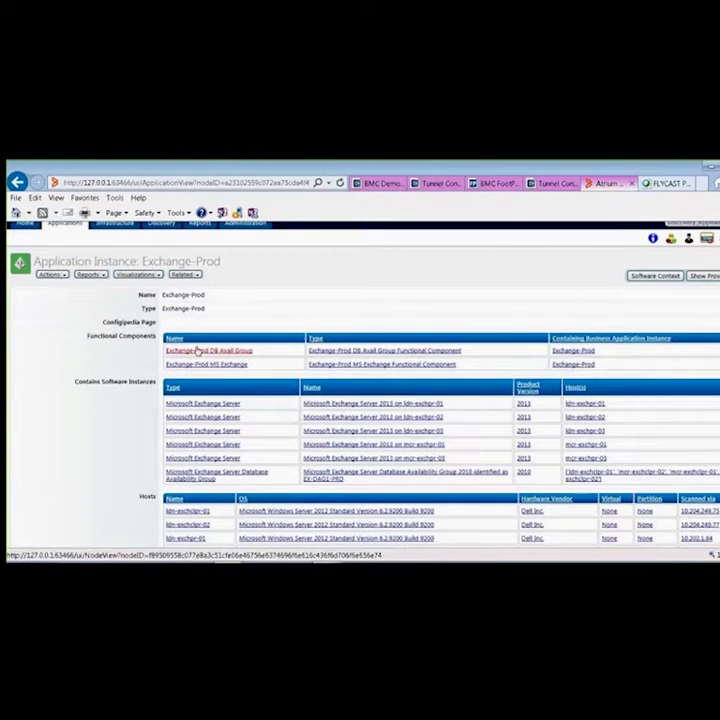
pyautogui.click(138, 274)
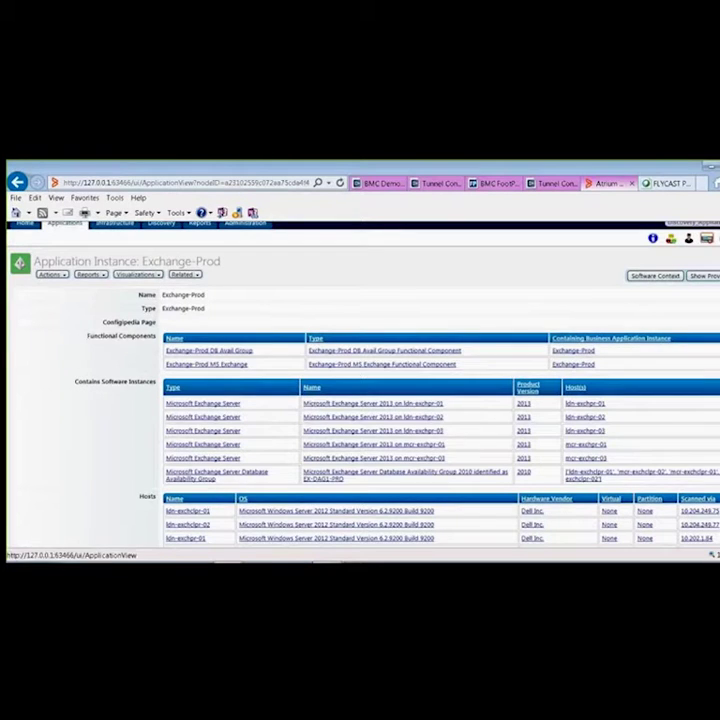
pyautogui.scroll(1, 652, 283)
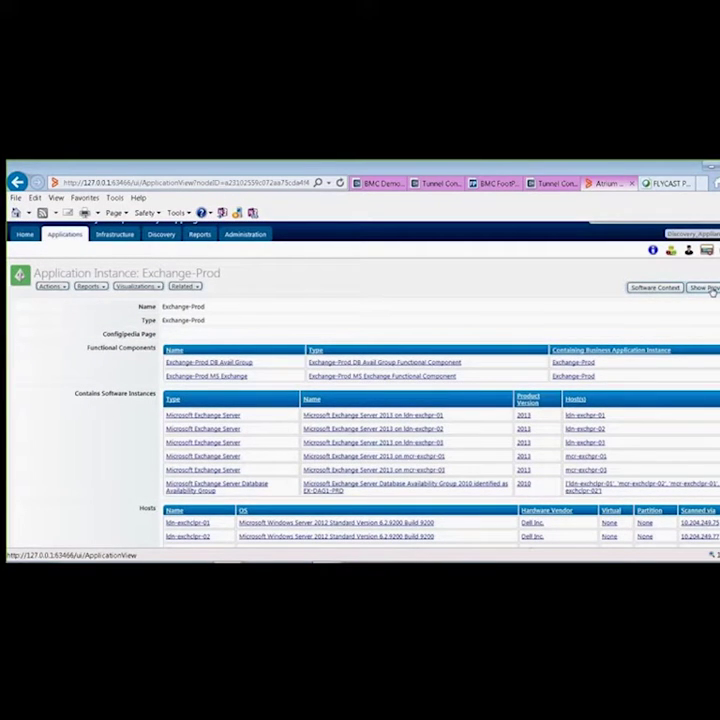
pyautogui.scroll(-3, 400, 400)
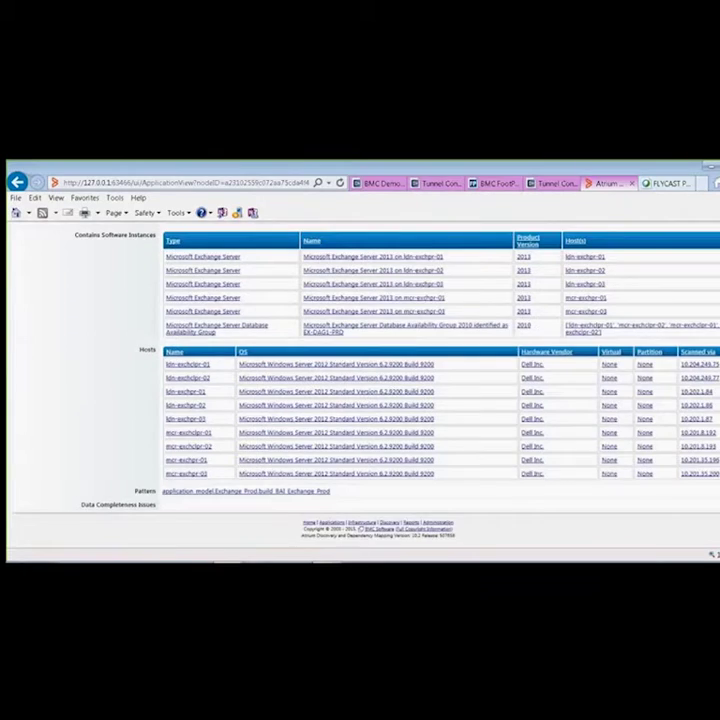
pyautogui.scroll(3, 400, 400)
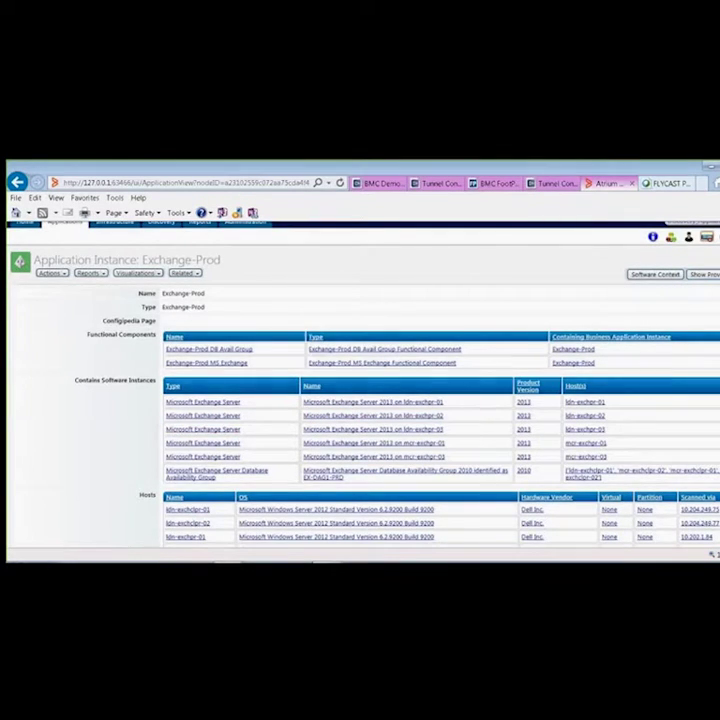
pyautogui.scroll(1, 360, 400)
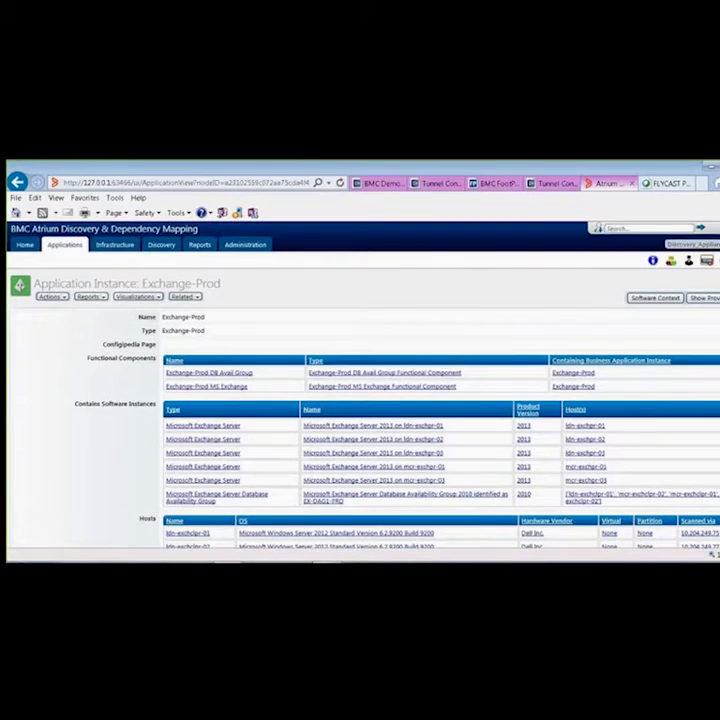
# - Review the supported discovery platforms in the Atrium Discovery administration settings and switch back to BMC FootPrints
pyautogui.click(237, 249)
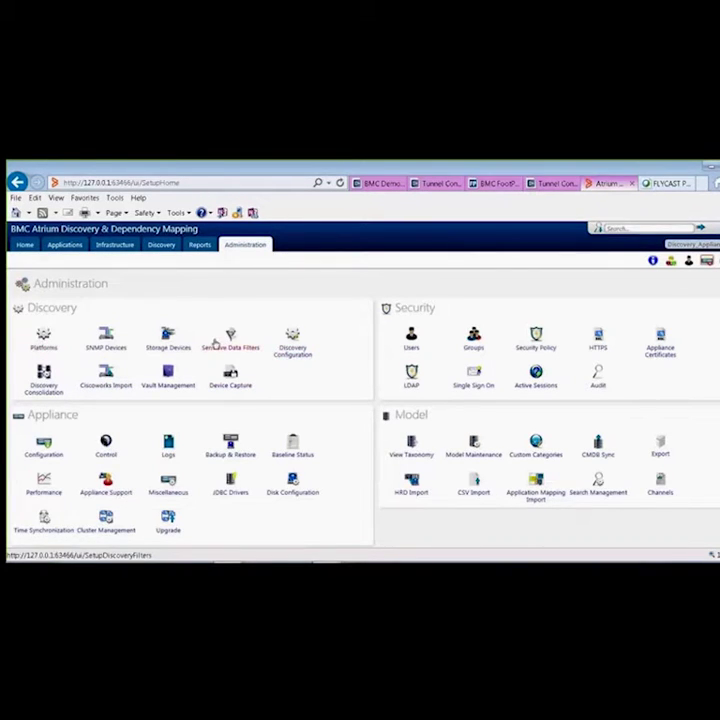
pyautogui.click(42, 340)
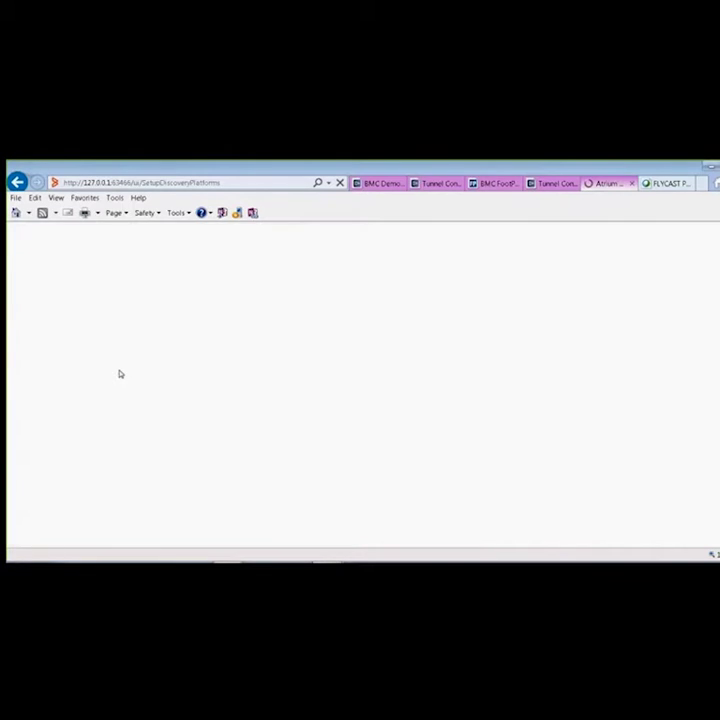
pyautogui.scroll(-2, 252, 386)
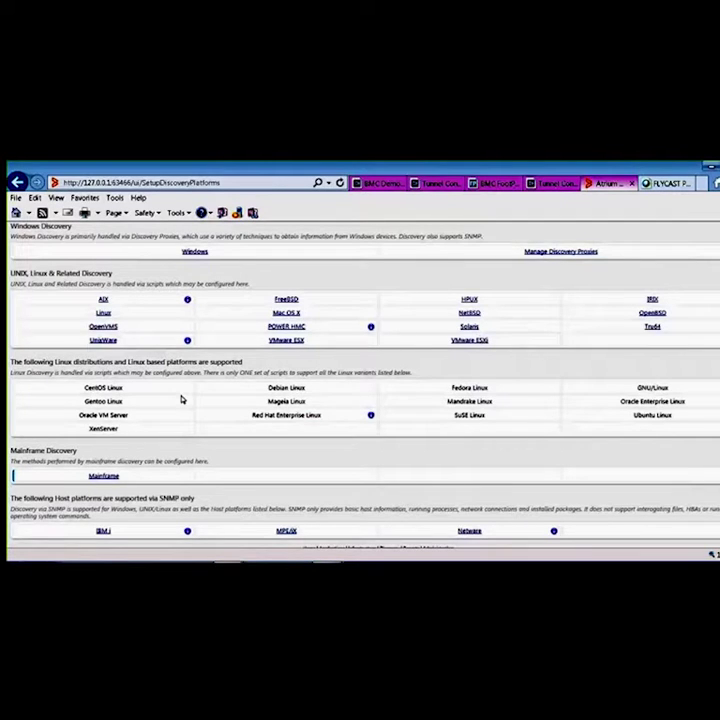
pyautogui.scroll(-1, 181, 400)
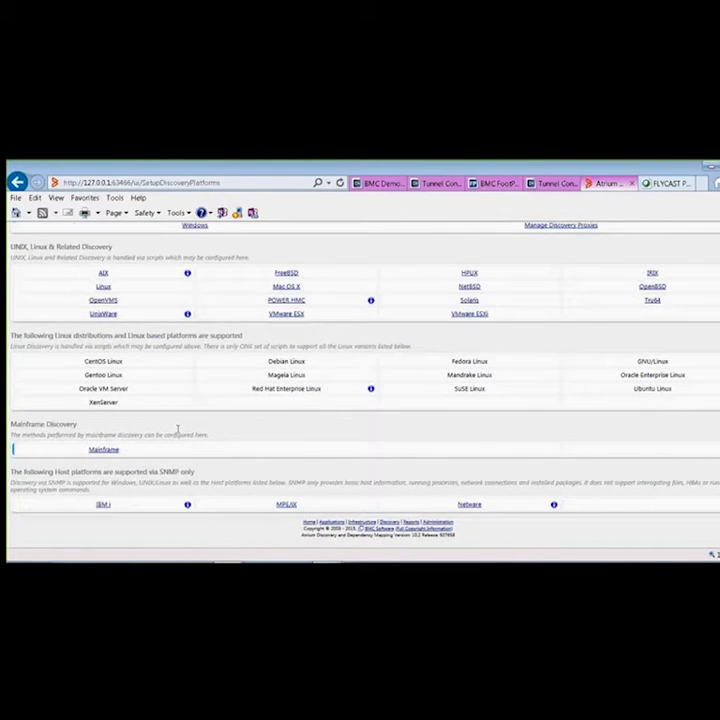
pyautogui.scroll(3, 178, 430)
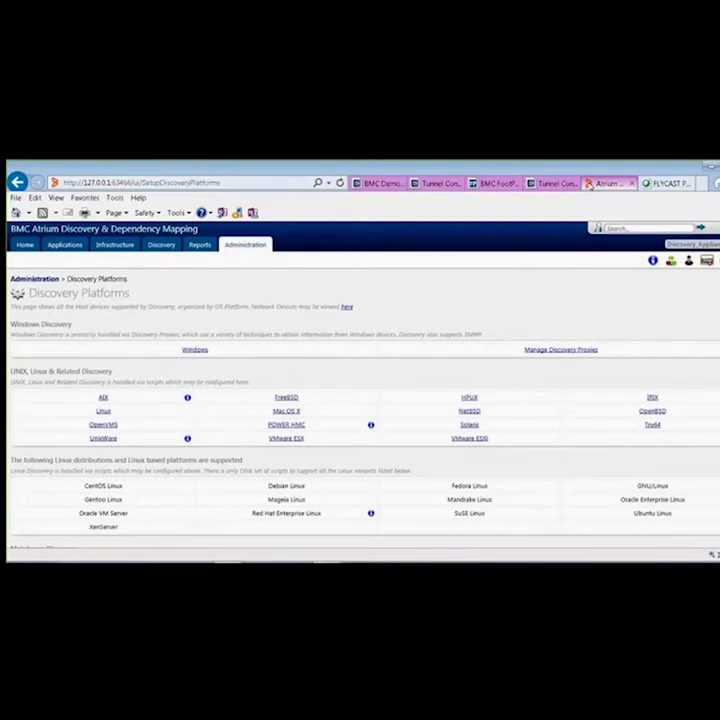
pyautogui.click(495, 183)
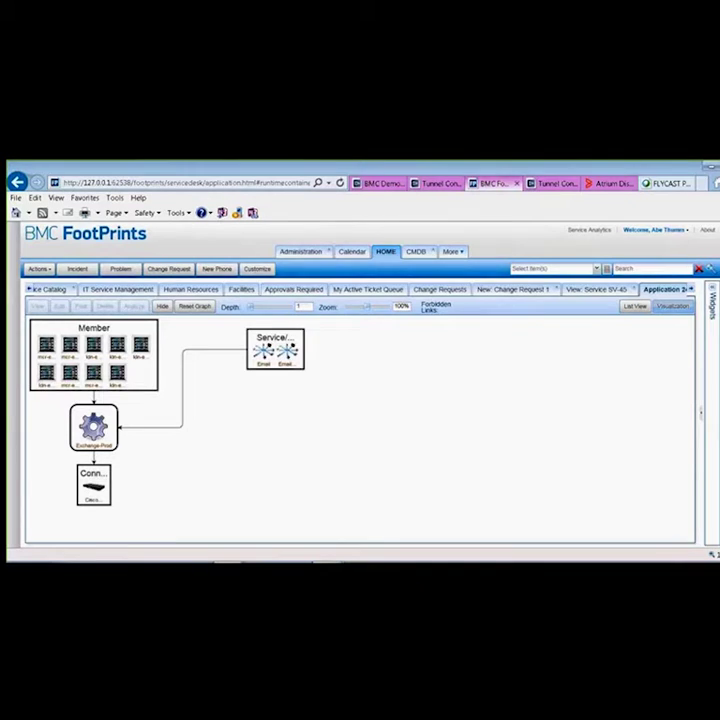
pyautogui.hotkey('alt', 'Tab')
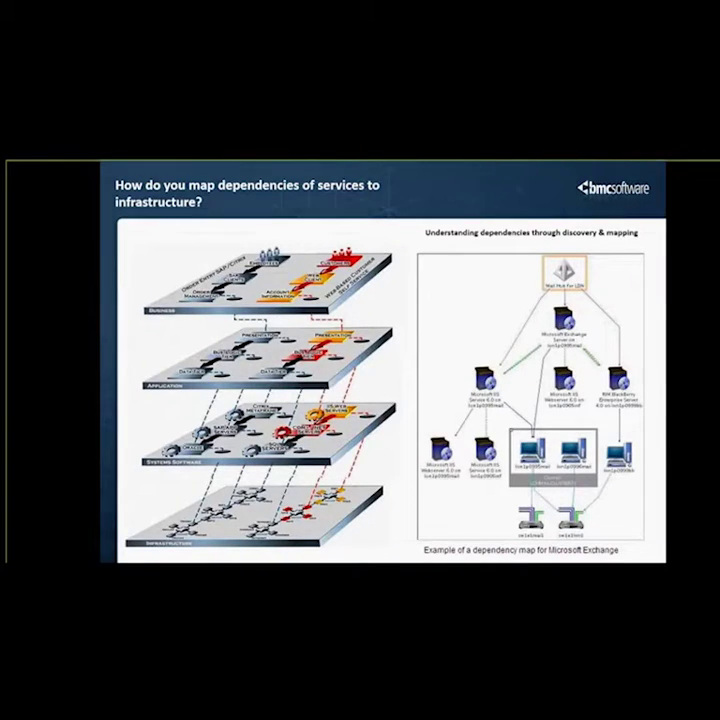
pyautogui.press('Right')
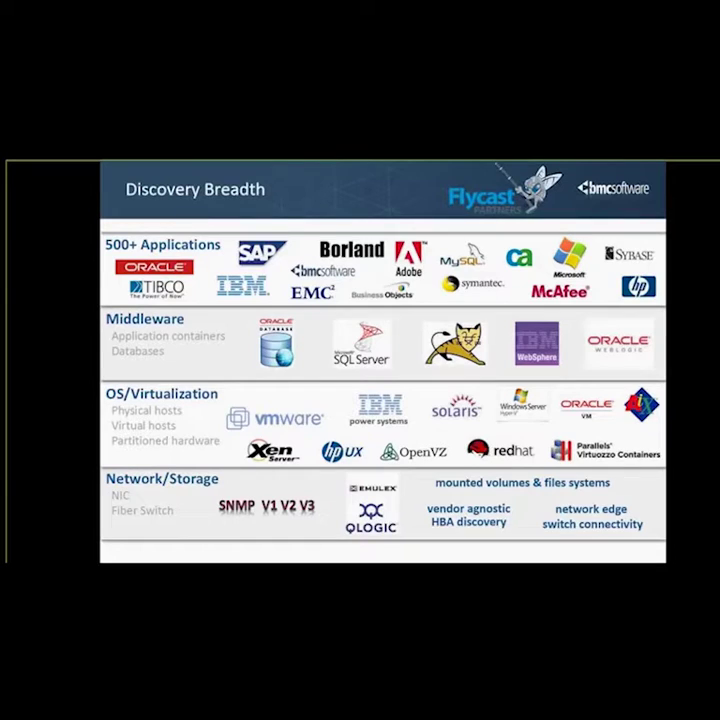
pyautogui.hotkey('alt', 'Tab')
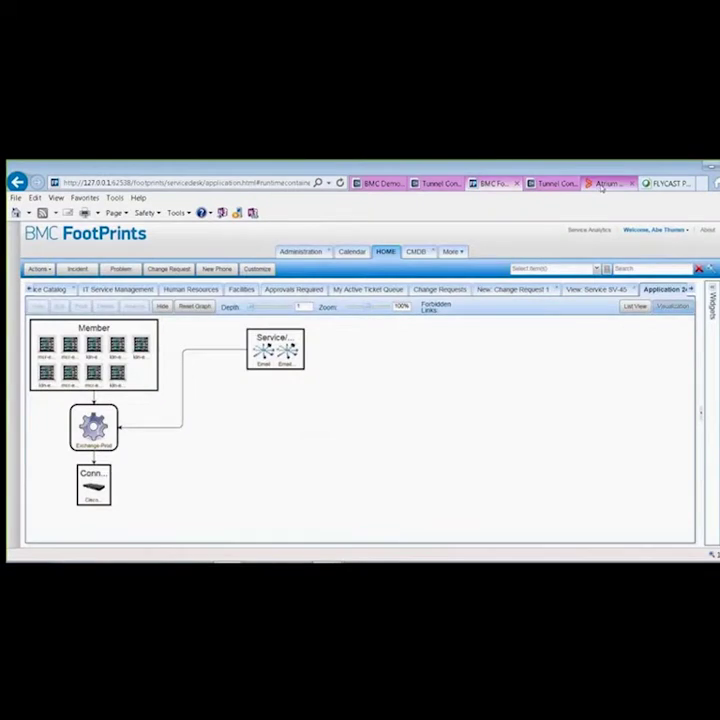
# - Switch to BMC Atrium Discovery & Dependency Mapping and open the Exchange-Prod application mapping group to view its contents
pyautogui.click(601, 185)
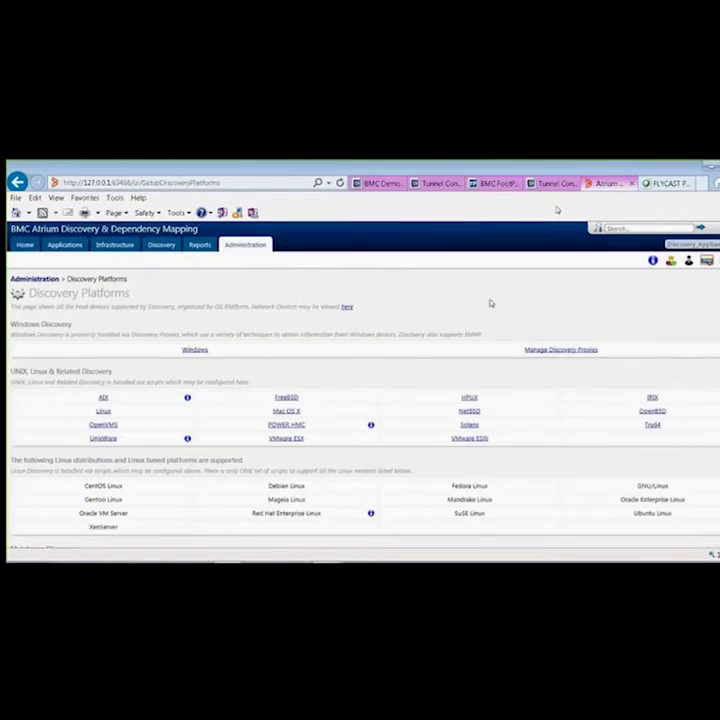
pyautogui.click(71, 251)
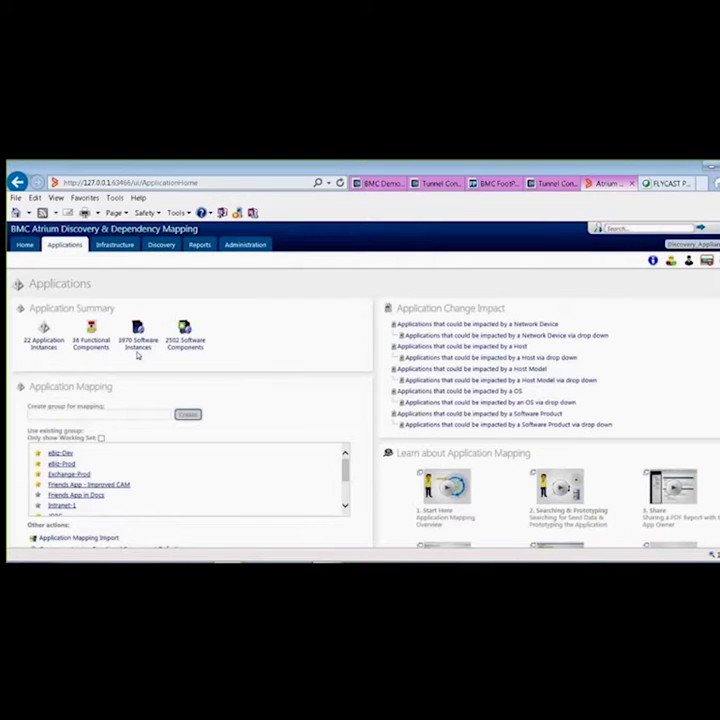
pyautogui.click(65, 473)
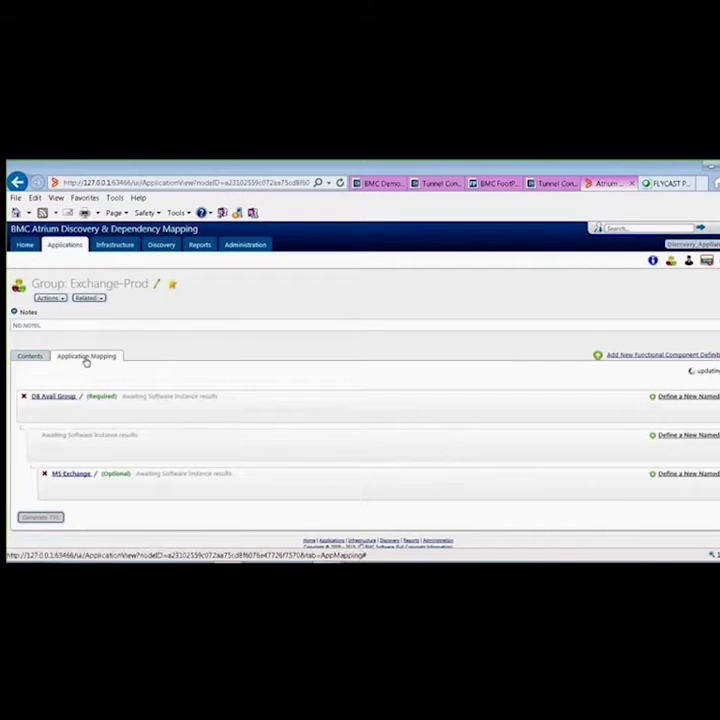
pyautogui.click(33, 356)
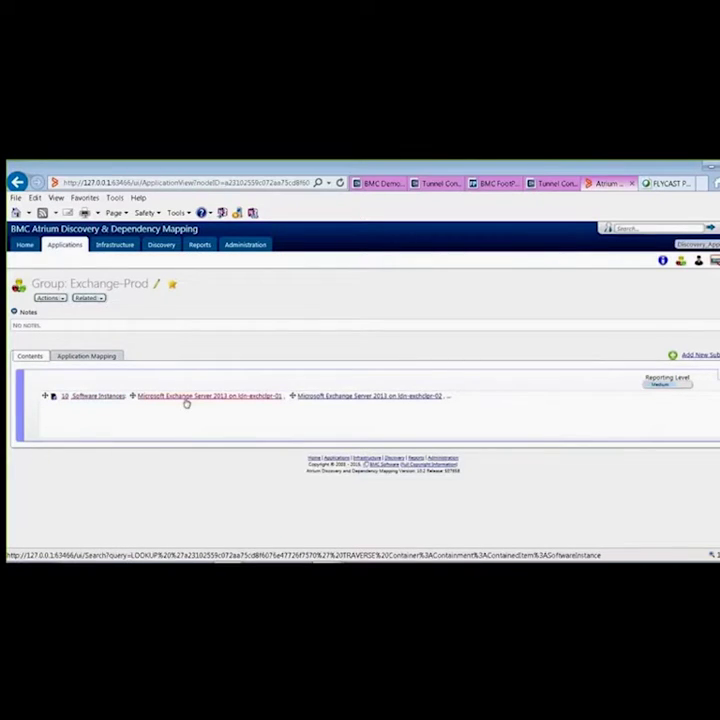
# - Open the DB Avail Group functional component definition from the group's application mapping and examine its relationships and conditions
pyautogui.click(78, 358)
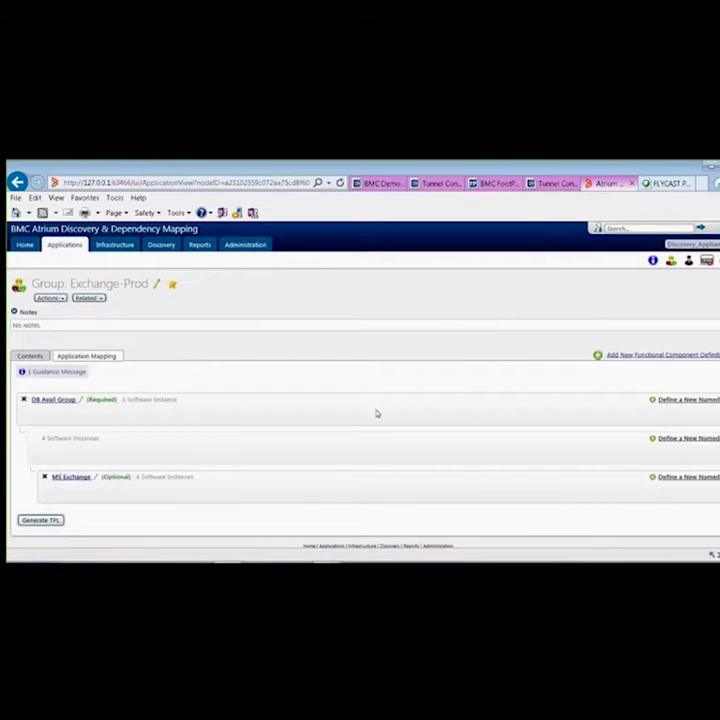
pyautogui.click(60, 400)
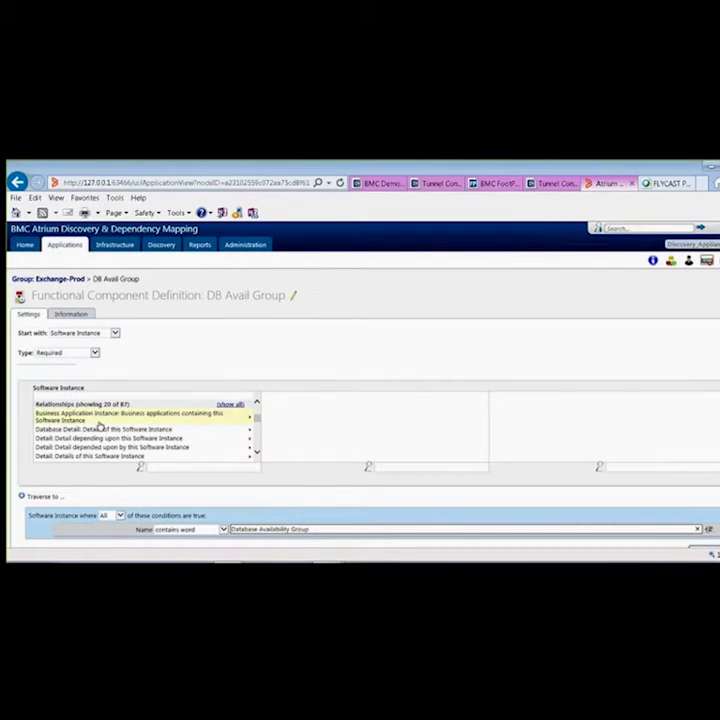
pyautogui.scroll(-2, 100, 425)
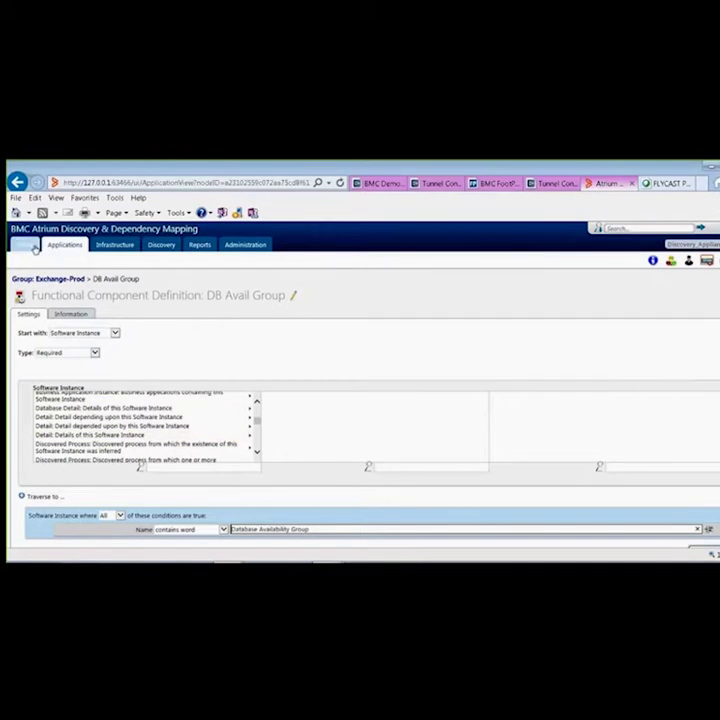
# - Return to the Atrium Discovery home dashboard and review the available common reports
pyautogui.click(17, 182)
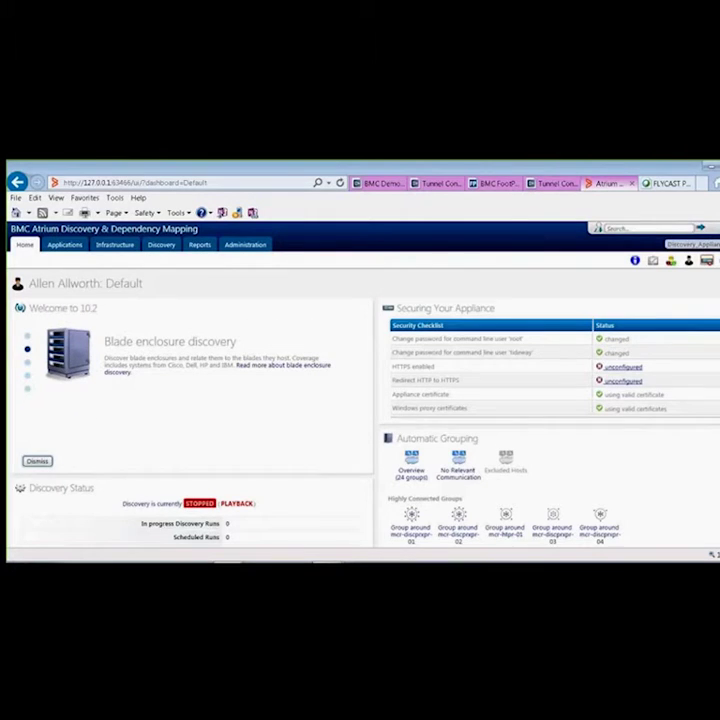
pyautogui.click(208, 247)
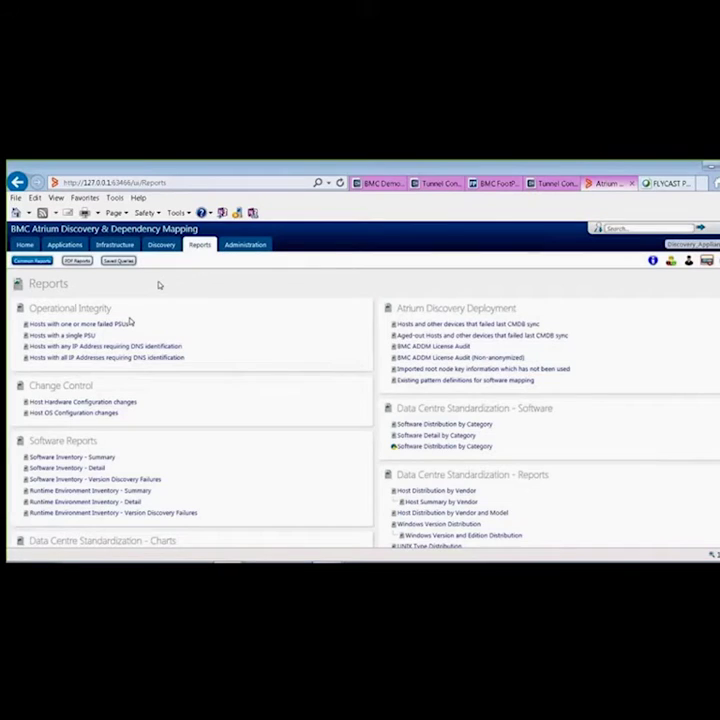
# - Switch to BMC FootPrints and open the import tasks in the administration area's Task Scheduler
pyautogui.click(481, 188)
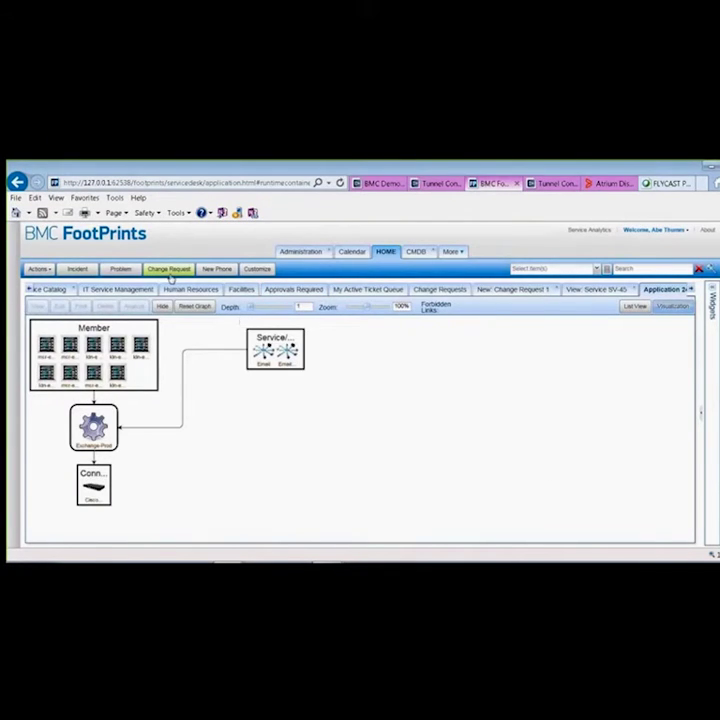
pyautogui.click(303, 253)
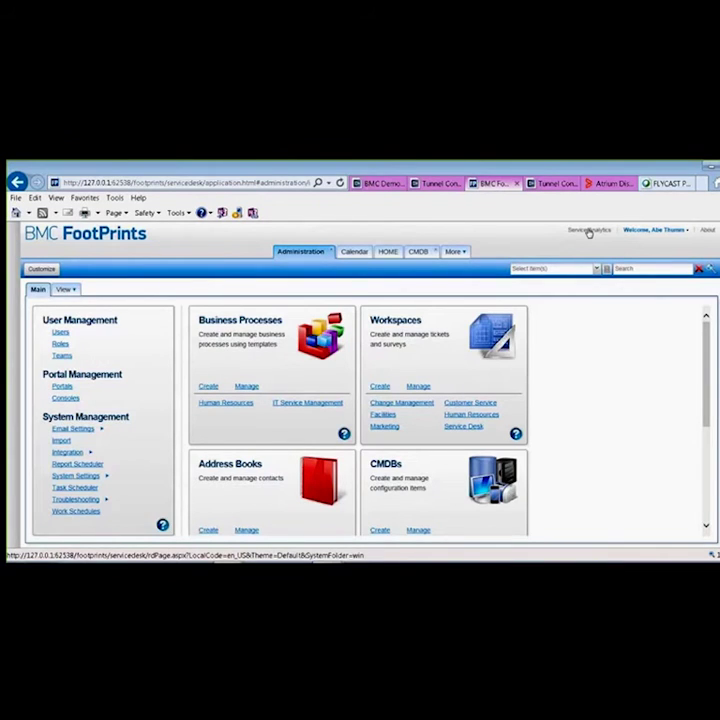
pyautogui.click(64, 441)
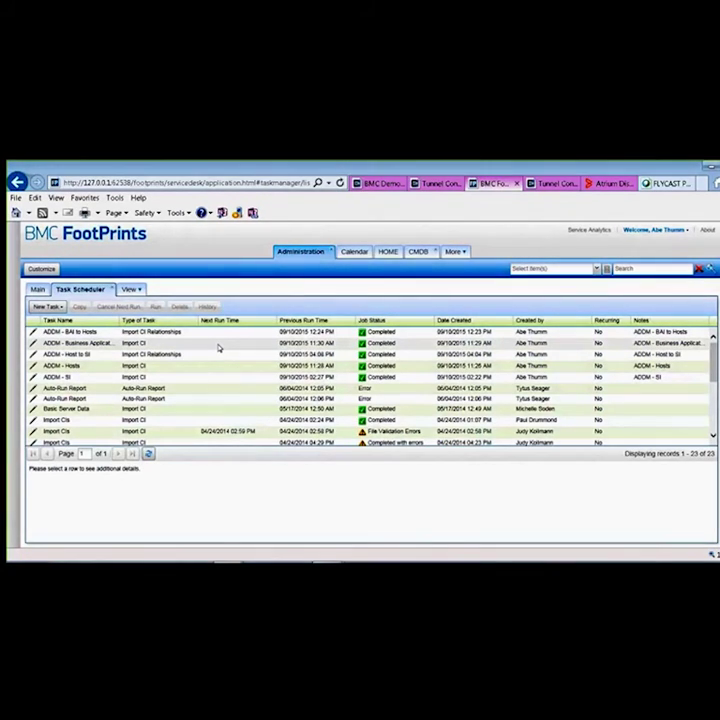
# - Check the Atrium Discovery administration options and return to the Exchange-Prod impact graph in BMC FootPrints
pyautogui.click(610, 184)
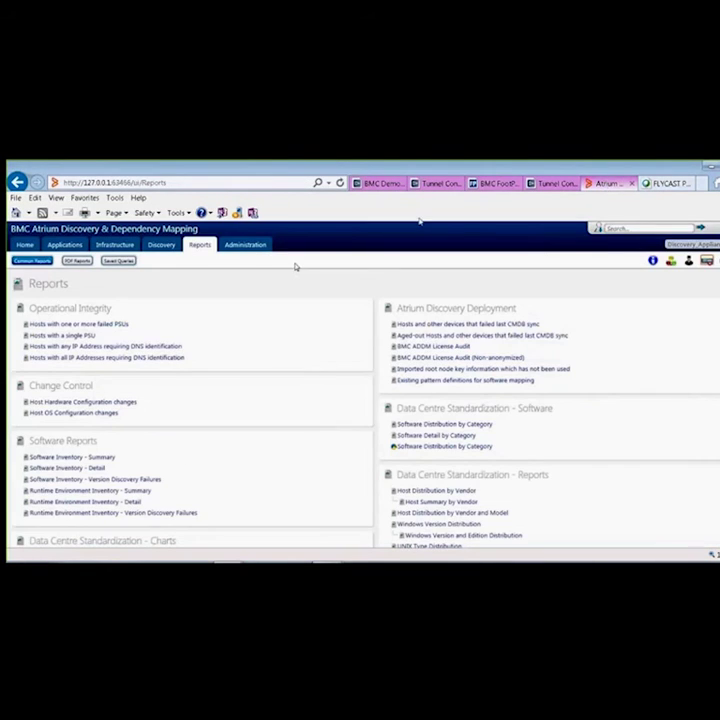
pyautogui.click(231, 248)
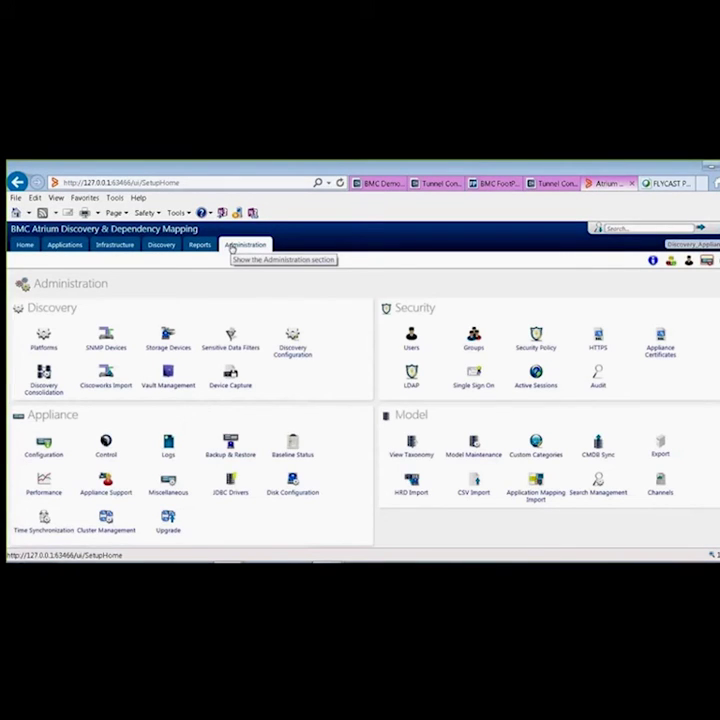
pyautogui.click(500, 183)
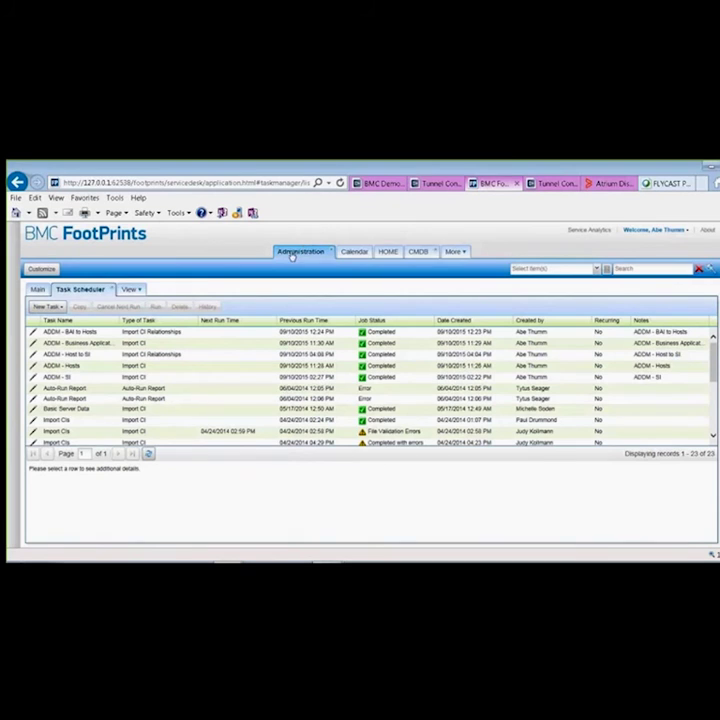
pyautogui.click(418, 255)
pyautogui.click(388, 254)
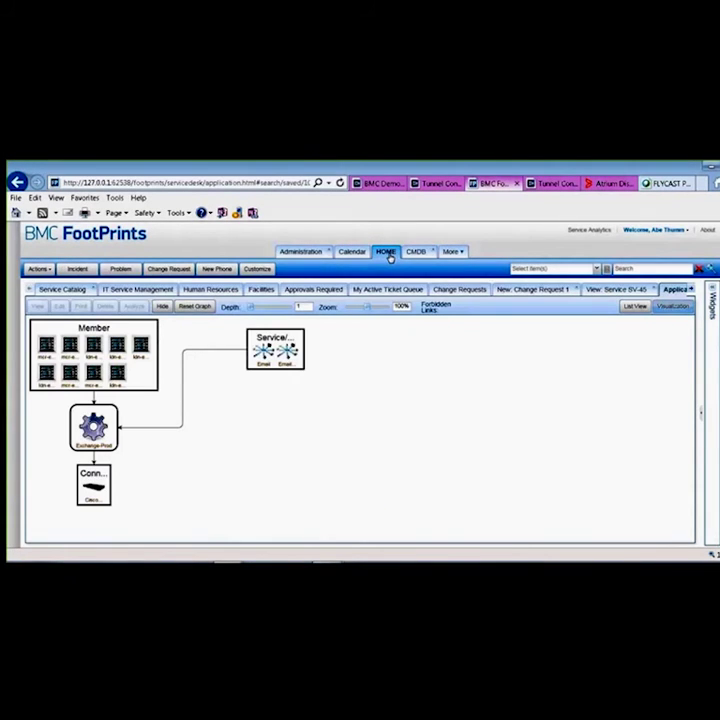